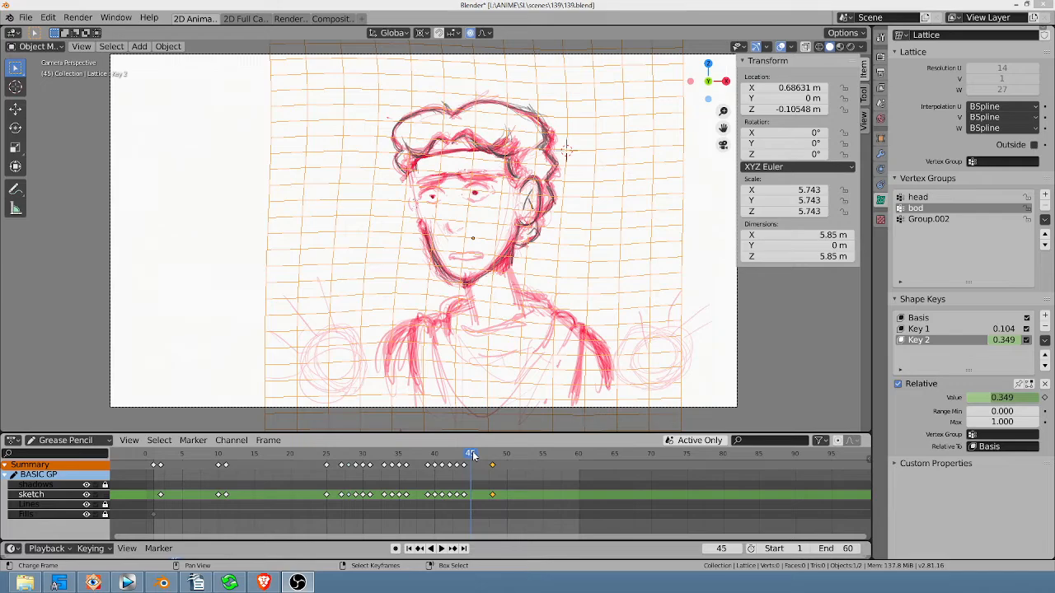
- Play the head turn and, at frame 41, toggle the lattice's shape keys off and on to compare the deformation
key("space")
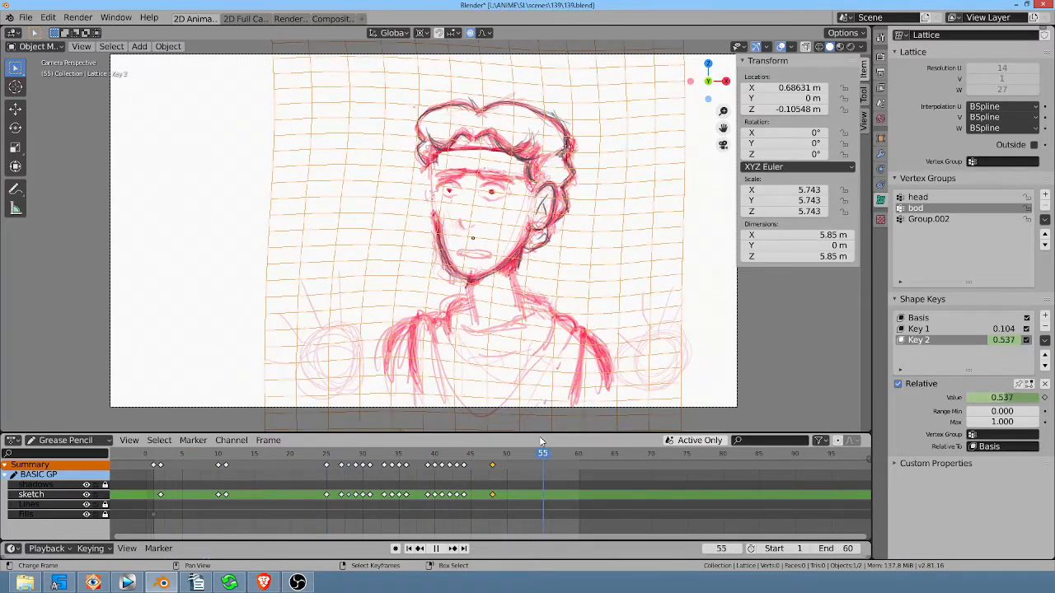
mouse_move(541, 445)
left_mouse_down()
mouse_move(372, 446)
mouse_move(581, 443)
mouse_move(404, 449)
mouse_move(549, 450)
mouse_move(415, 453)
mouse_move(443, 452)
left_mouse_up()
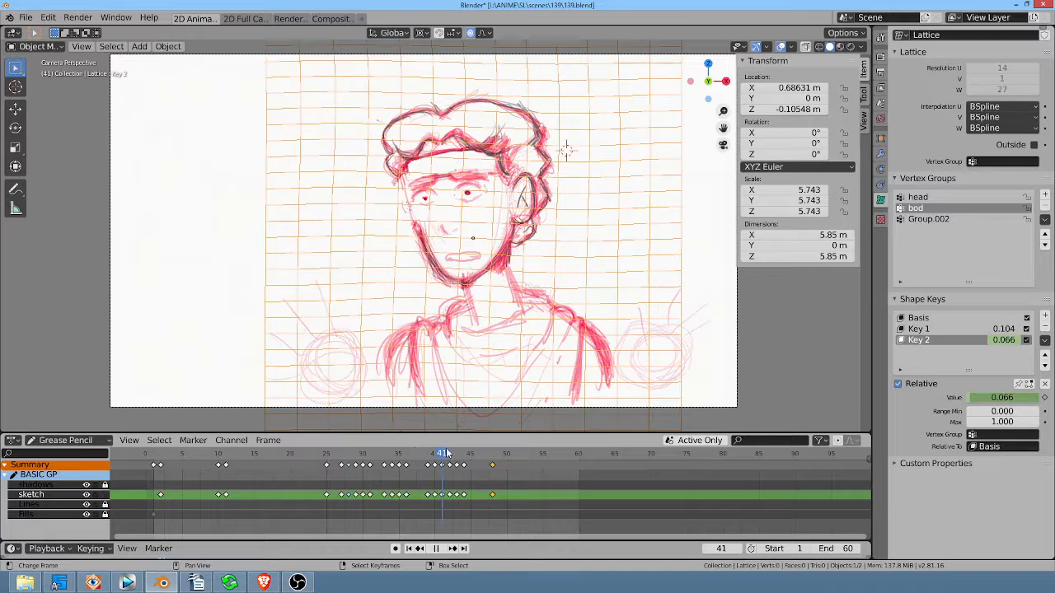
left_click(1027, 340)
left_click(1027, 340)
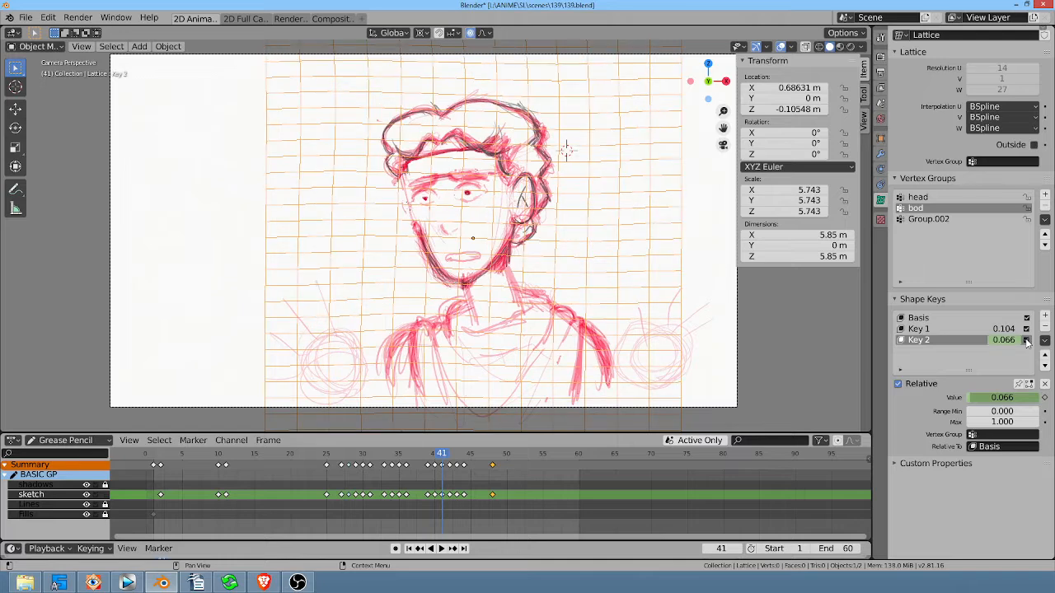
left_click(1027, 340)
left_click(1027, 329)
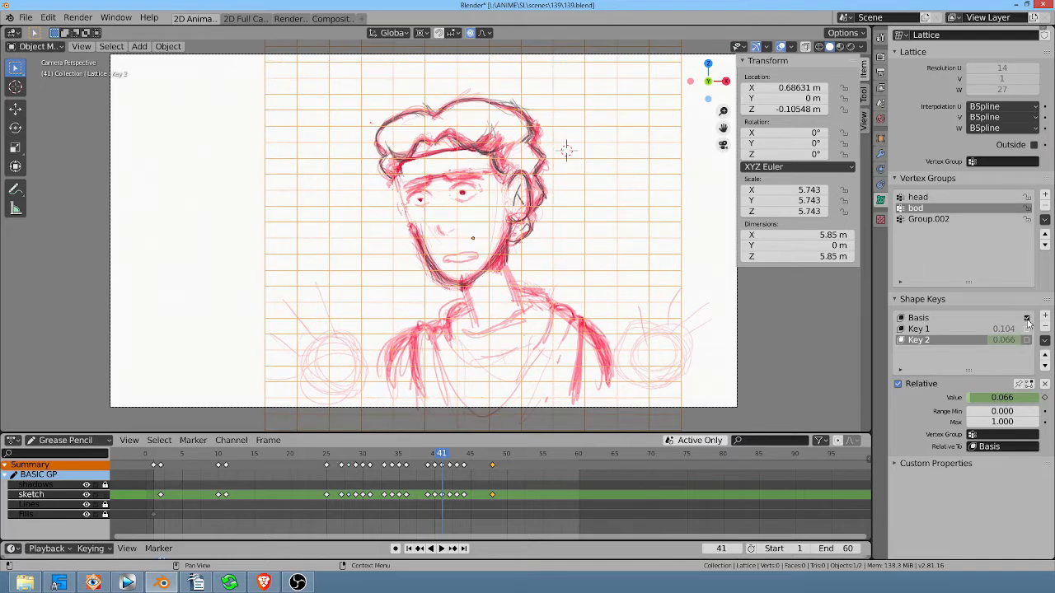
left_click(1027, 329)
mouse_move(450, 454)
left_mouse_down()
mouse_move(501, 454)
mouse_move(340, 454)
mouse_move(442, 454)
left_mouse_up()
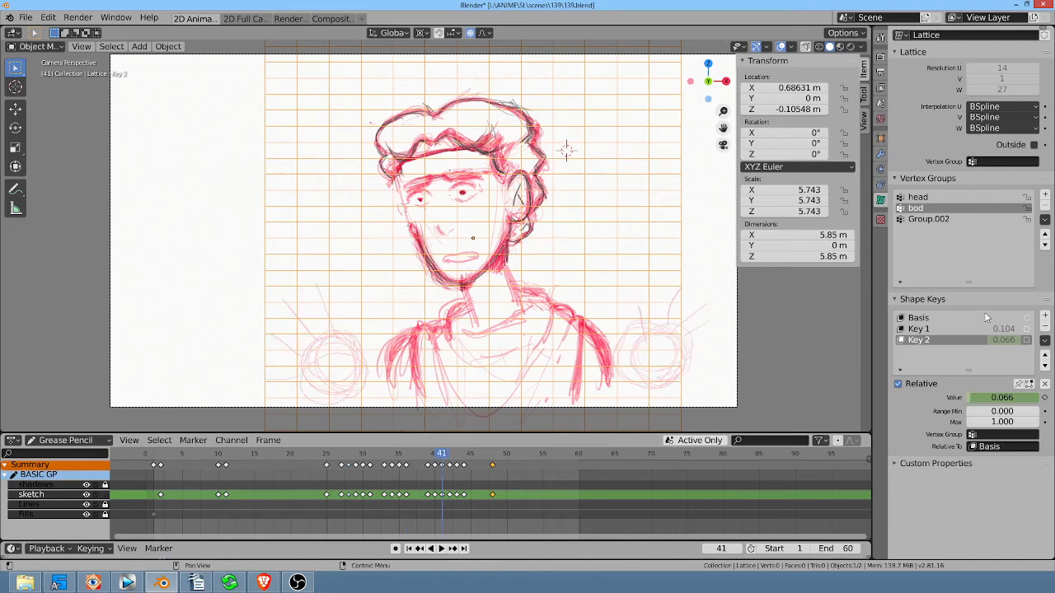
left_click(1027, 339)
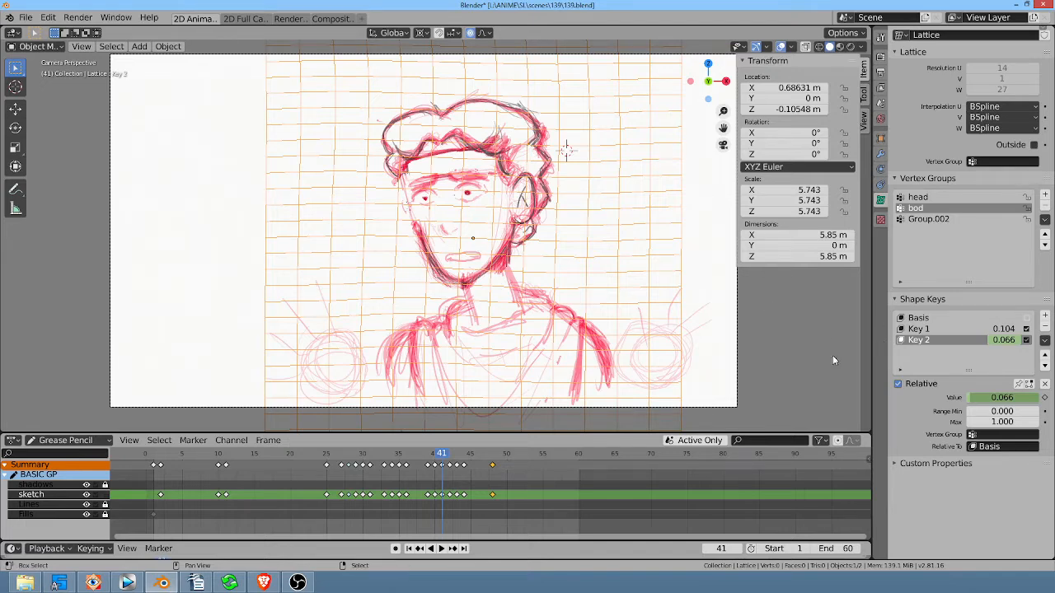
- Delete the head, bod and Group.002 vertex groups from the lattice
left_click(1045, 207)
left_click(1045, 207)
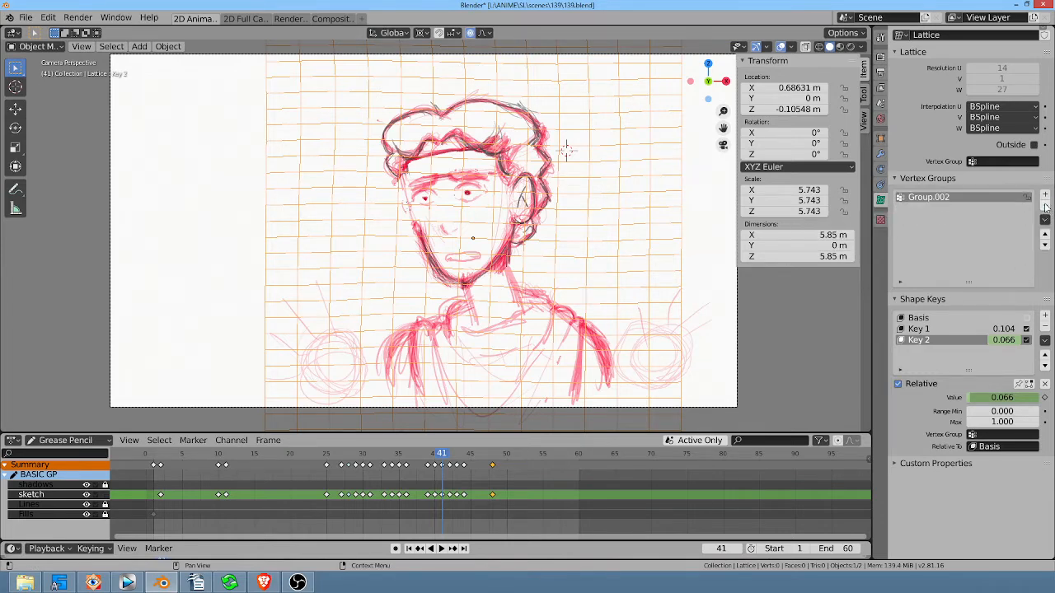
left_click(1045, 207)
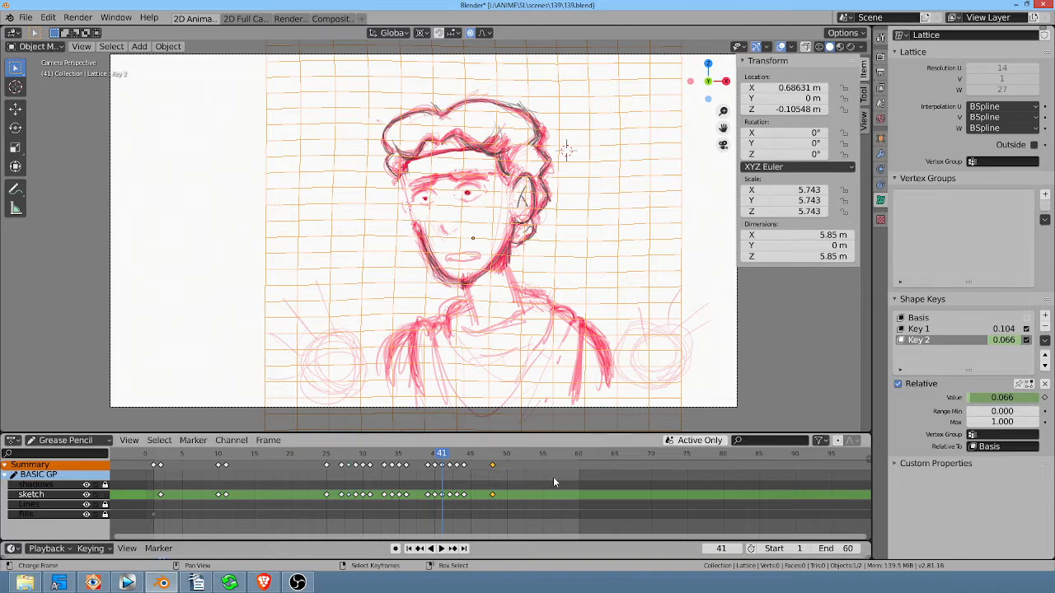
- Play back the head turn and delete the Key 1 shape key from the lattice
key("space")
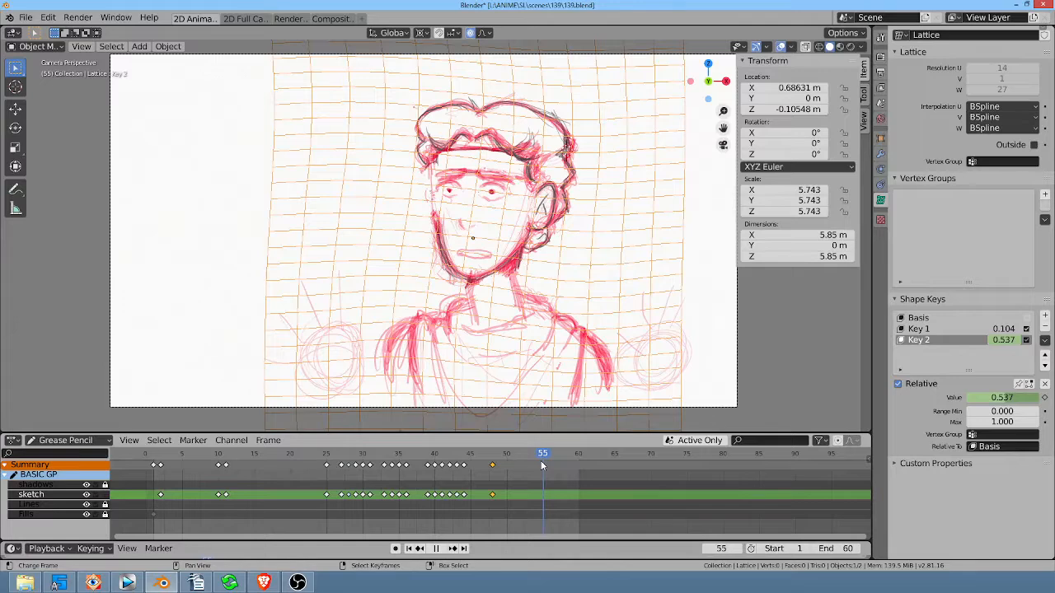
left_click(475, 461)
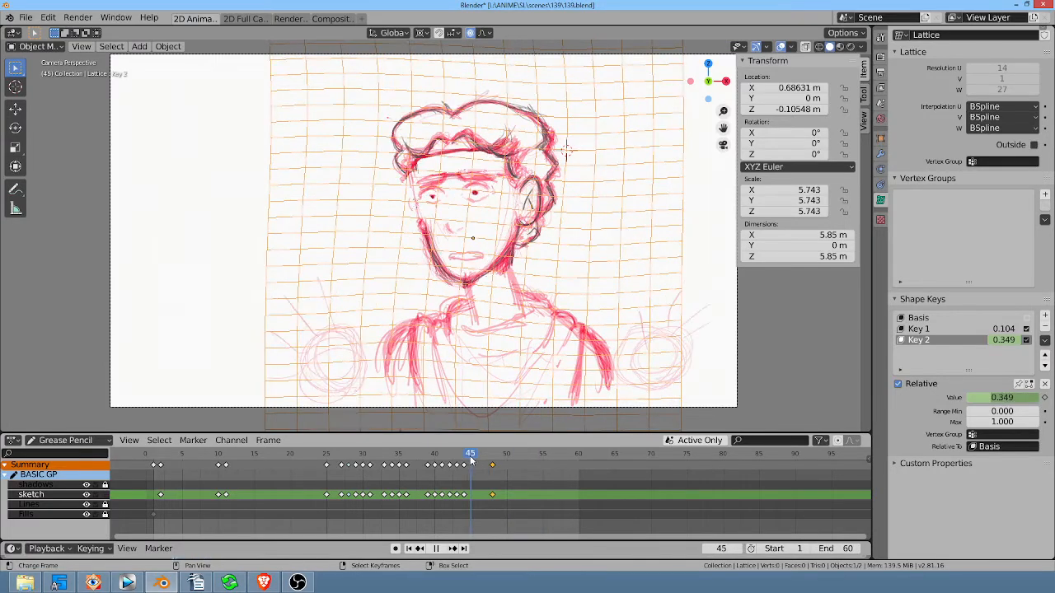
key("space")
left_click(956, 329)
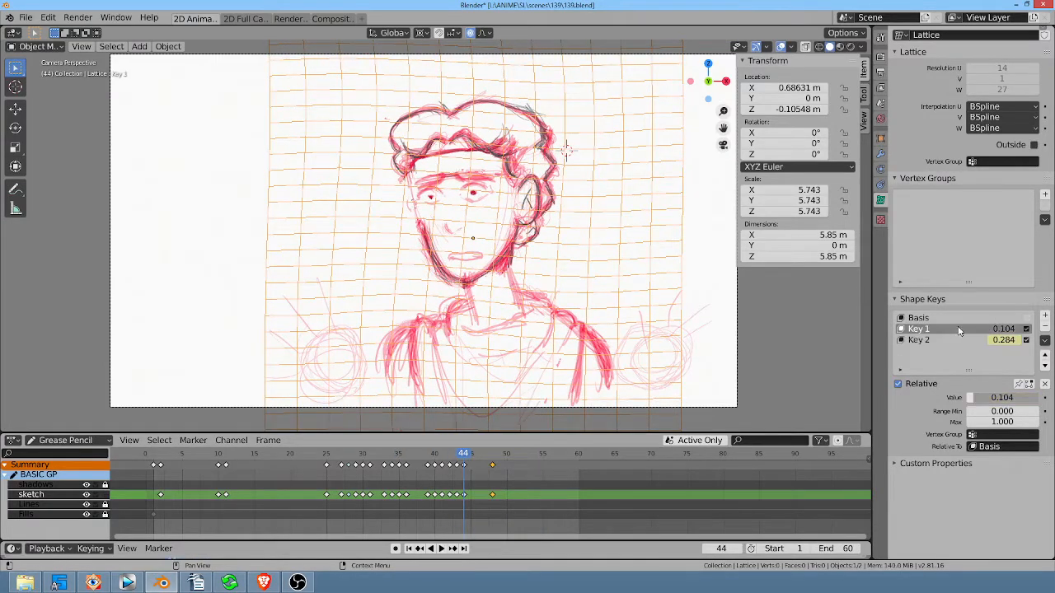
left_click(1045, 327)
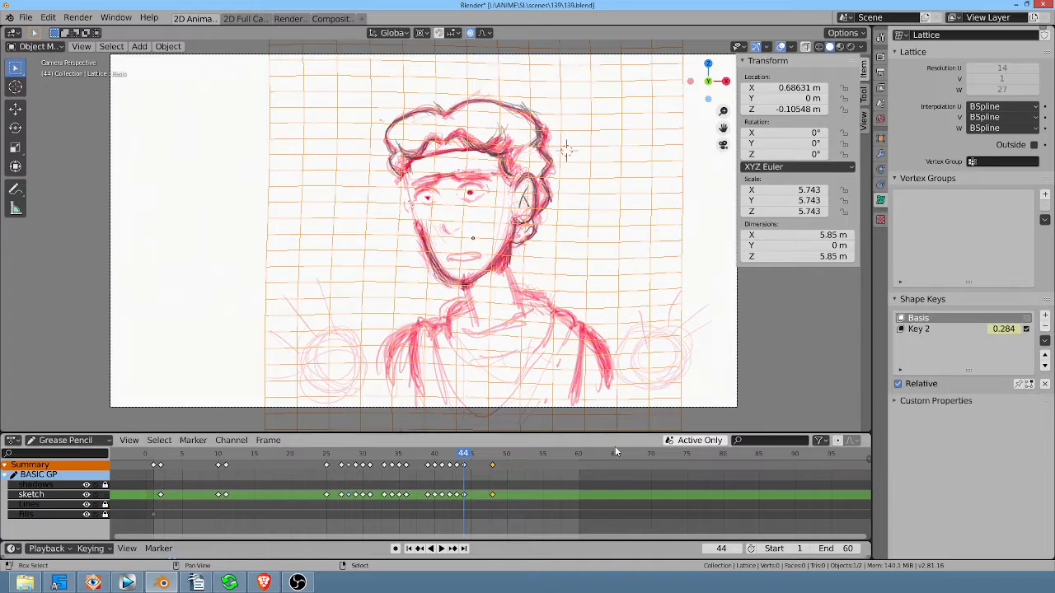
- Scrub back to frame 37 and play the animation to review the head turn driven by Key 2
mouse_move(449, 456)
left_mouse_down()
mouse_move(441, 462)
mouse_move(511, 483)
mouse_move(414, 490)
left_mouse_up()
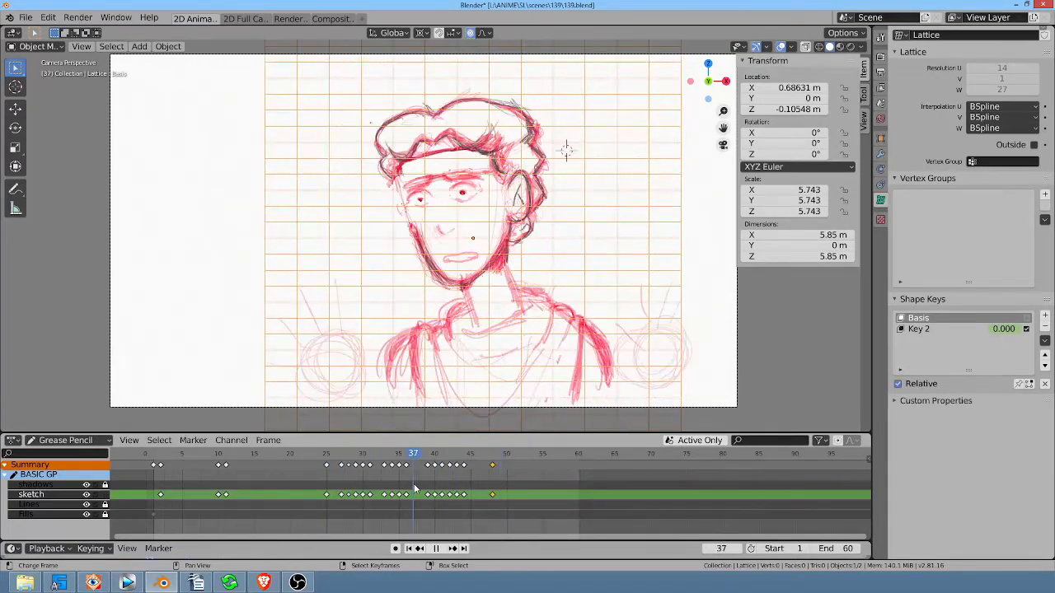
key("space")
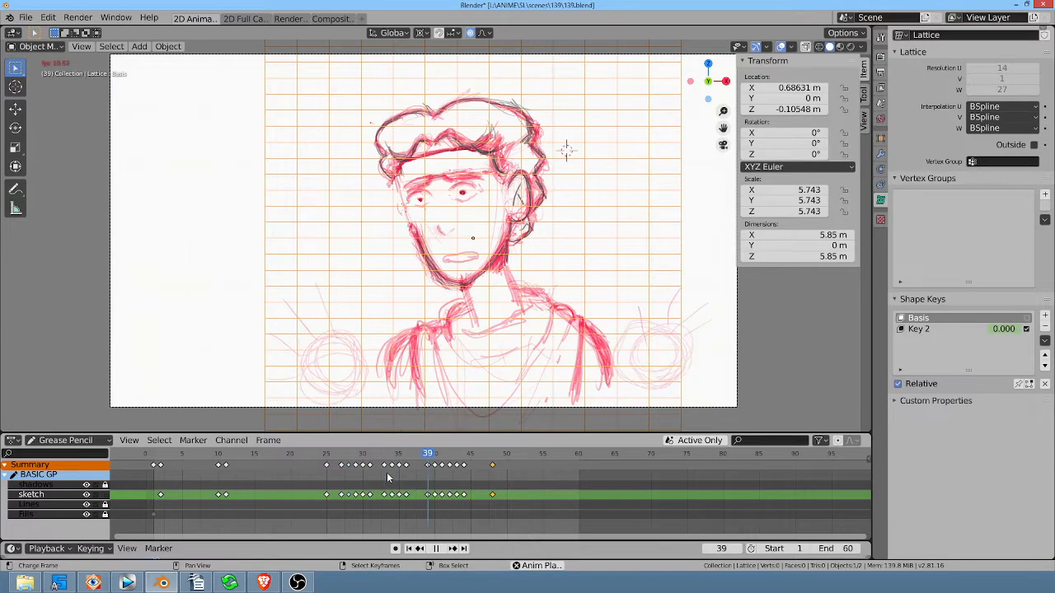
left_click(356, 475)
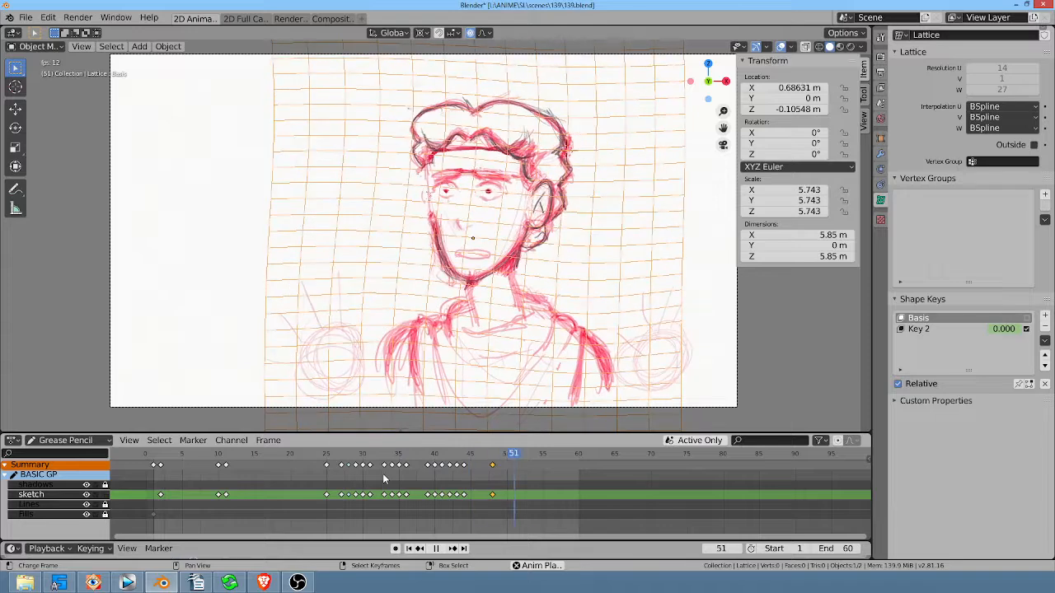
key("space")
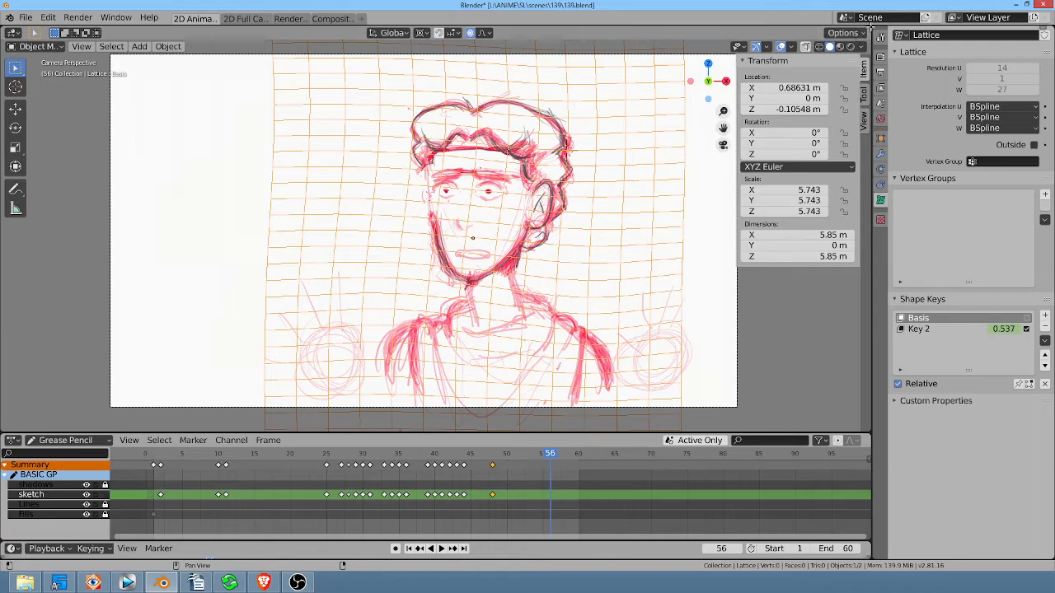
- Split the 3D viewport into two side-by-side areas and change the new area to a Timeline
left_click_drag(865, 25, 479, 43)
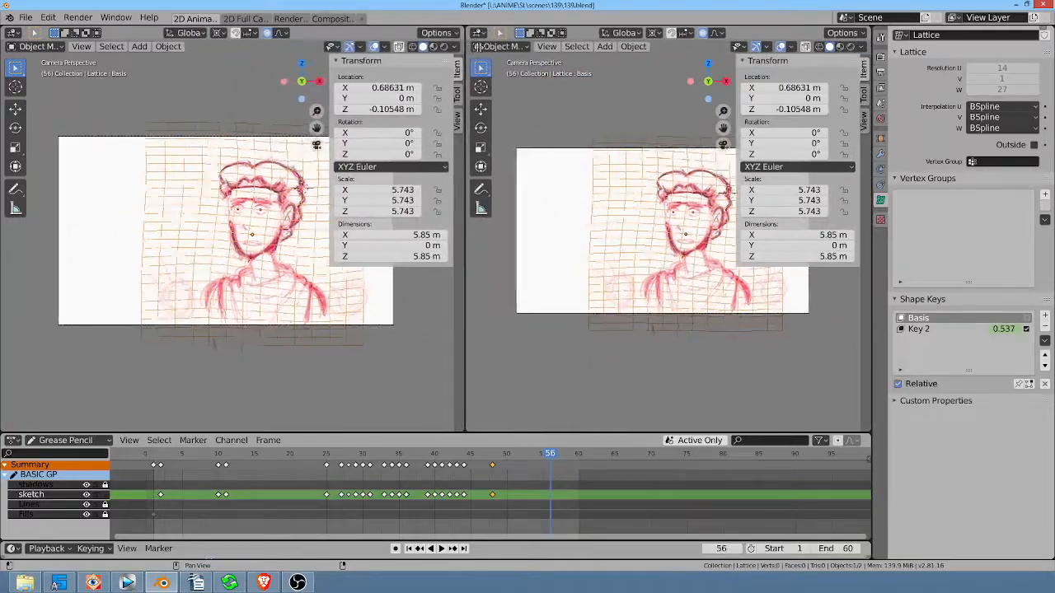
left_click(494, 33)
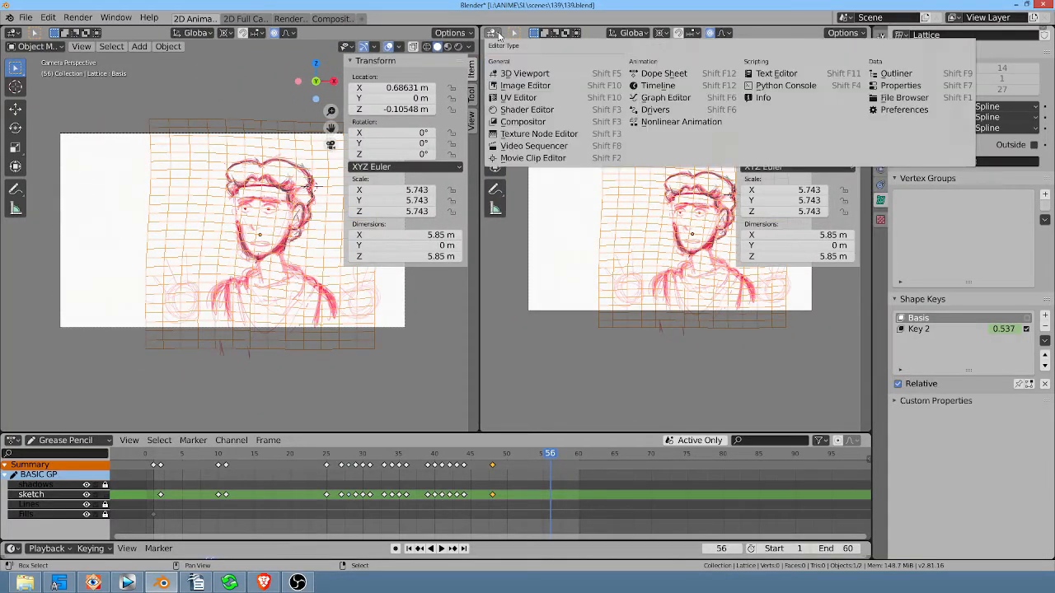
left_click(662, 87)
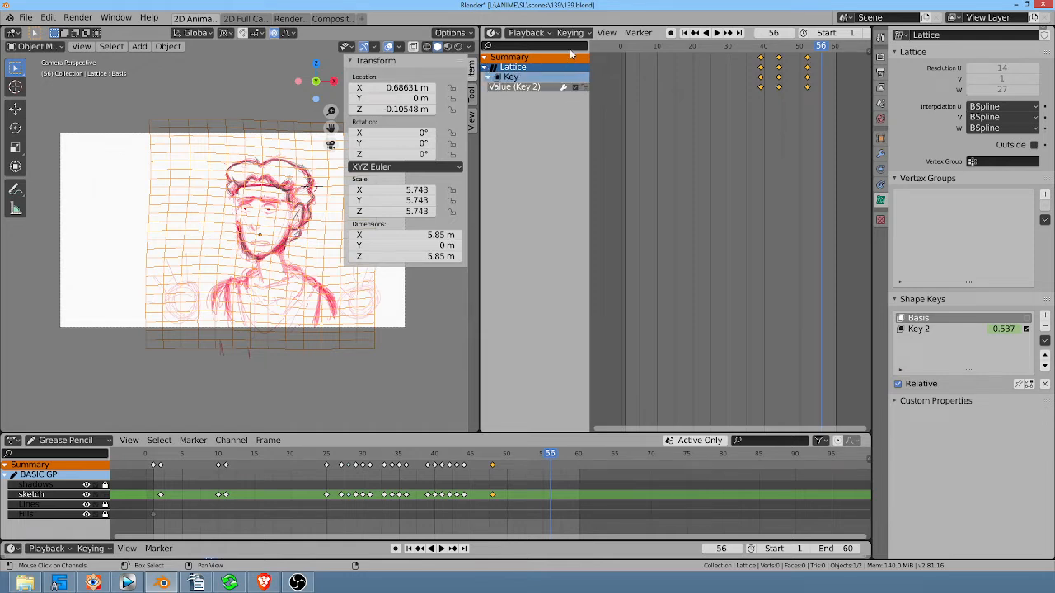
left_click(492, 33)
left_click(526, 33)
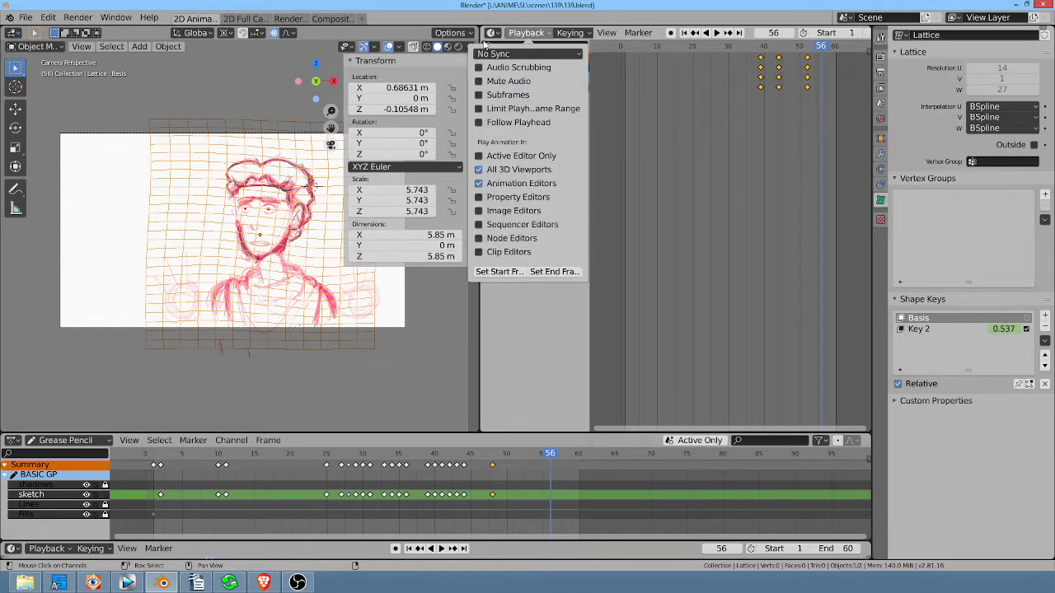
left_click(497, 34)
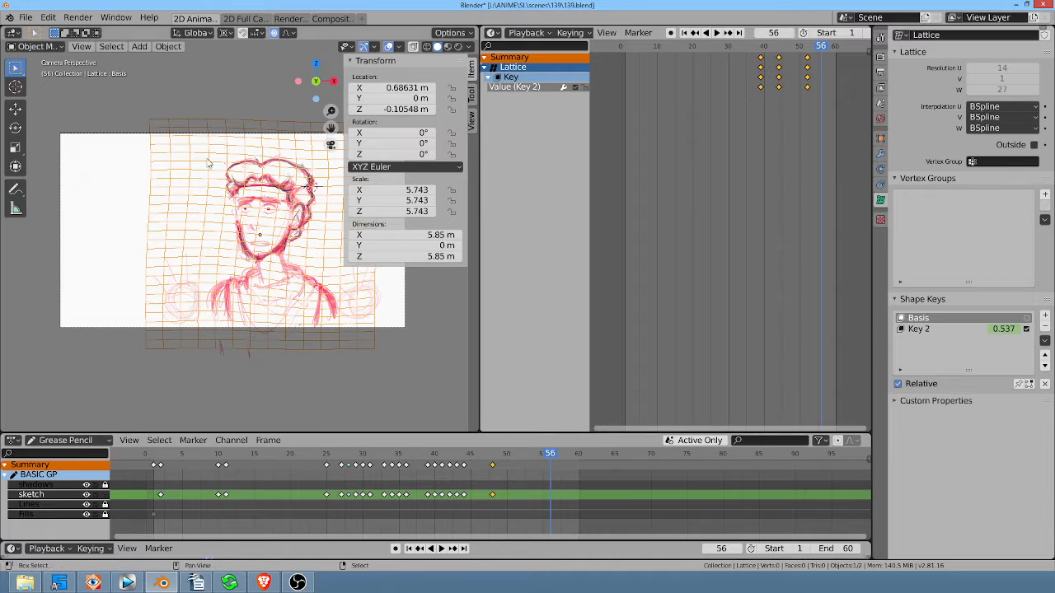
- Switch the Grease Pencil dope sheet to Dope Sheet mode to view the lattice keys and return it to Grease Pencil mode
left_click(107, 442)
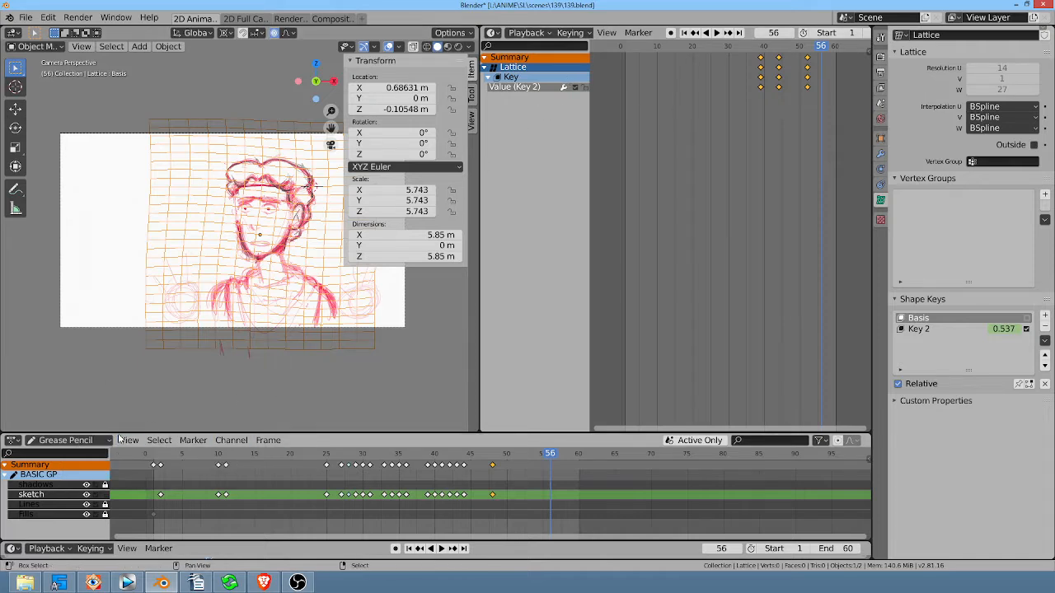
left_click_drag(118, 431, 118, 391)
left_click(94, 401)
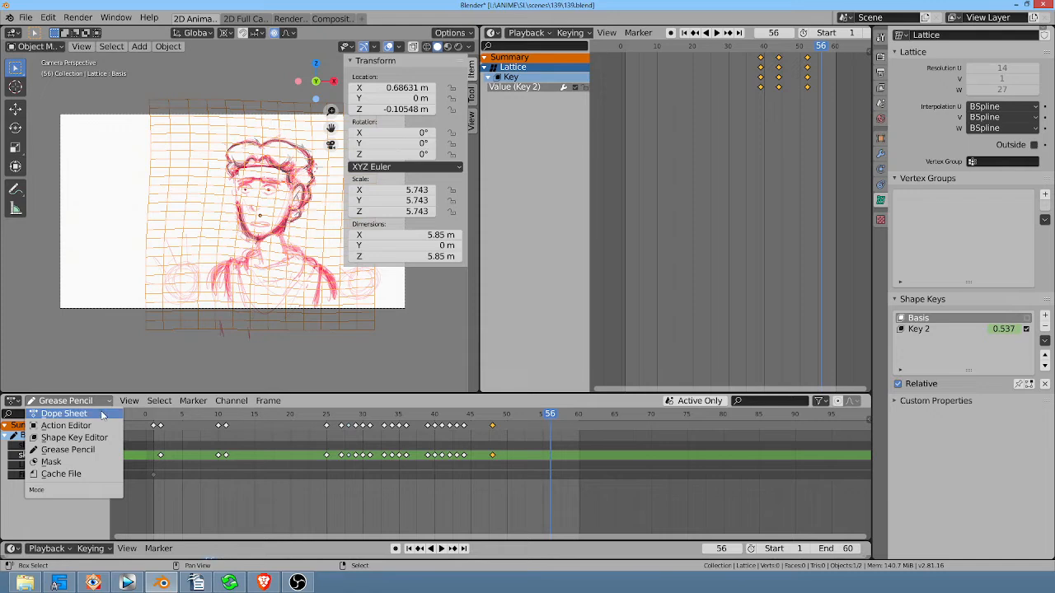
left_click(100, 415)
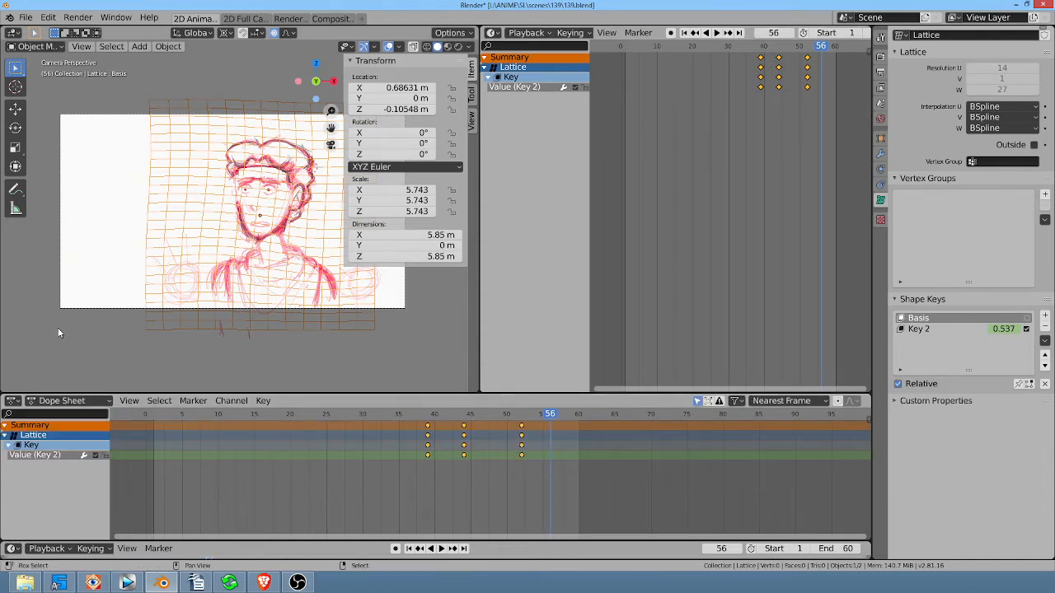
left_click(109, 399)
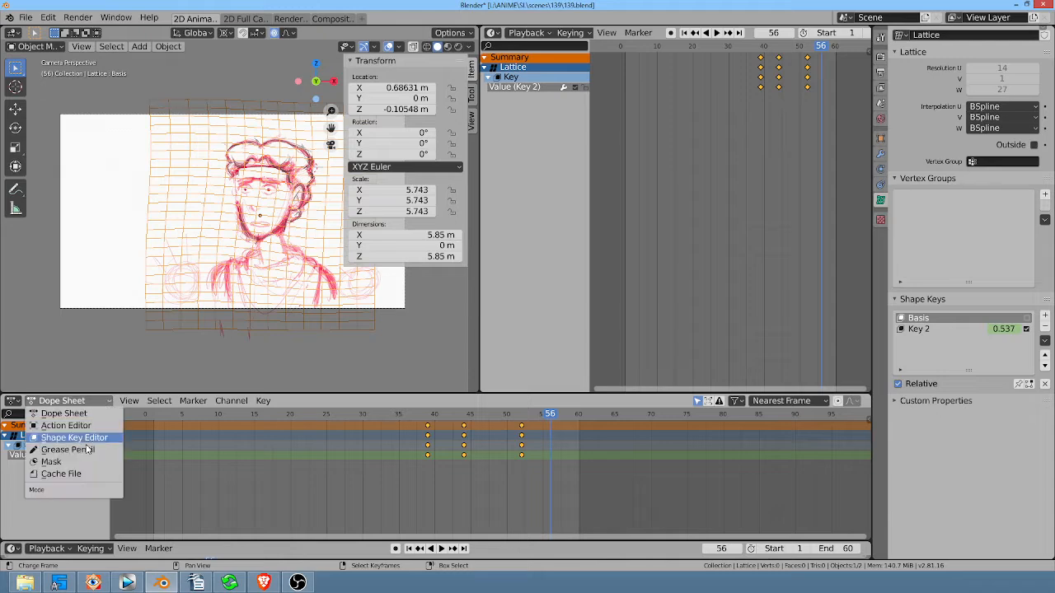
left_click(49, 450)
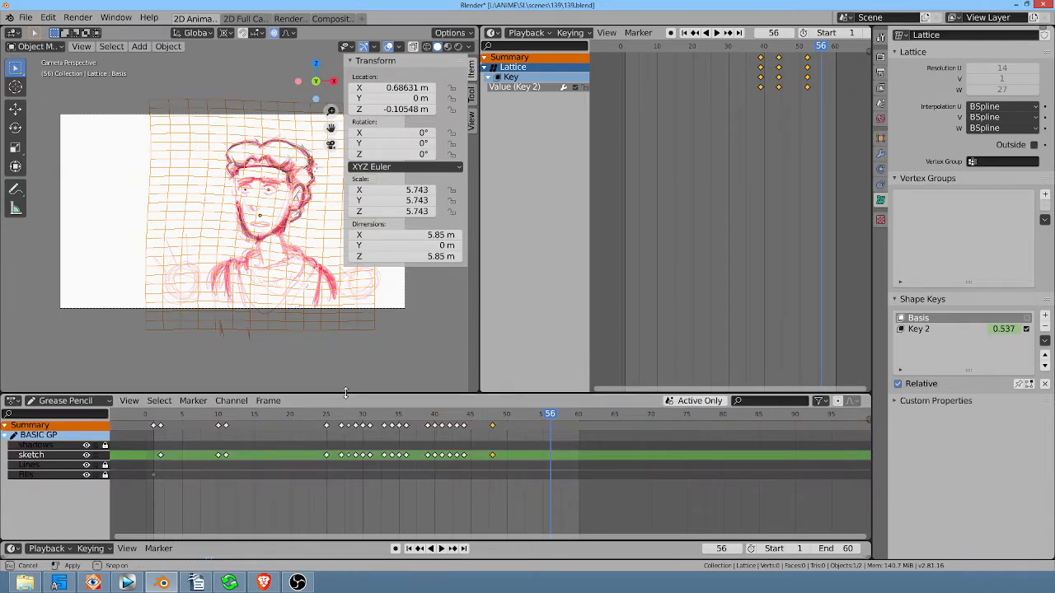
mouse_move(338, 394)
left_mouse_down()
mouse_move(334, 428)
mouse_move(340, 420)
left_mouse_up()
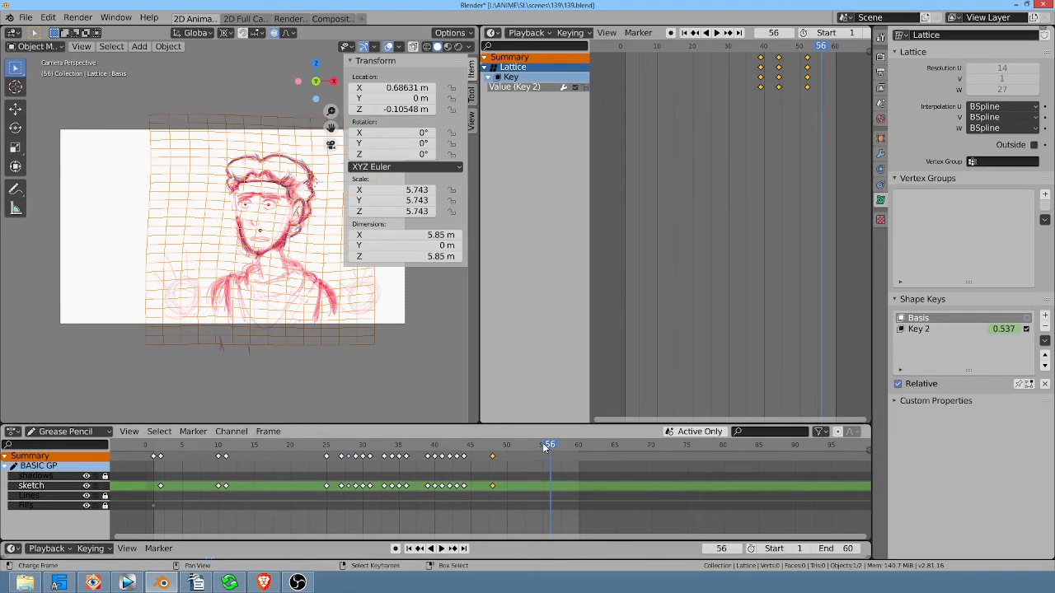
- Scrub and play back to frame 24 to compare the sketch drawings with the lattice keyframes across both timelines
mouse_move(544, 447)
left_mouse_down()
mouse_move(349, 445)
mouse_move(499, 445)
left_mouse_up()
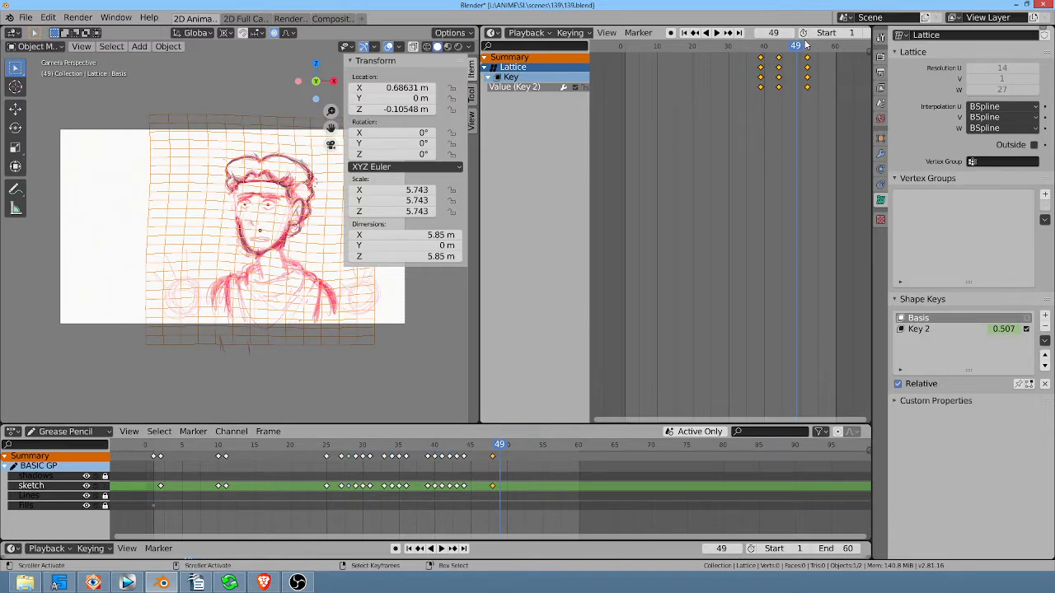
key("space")
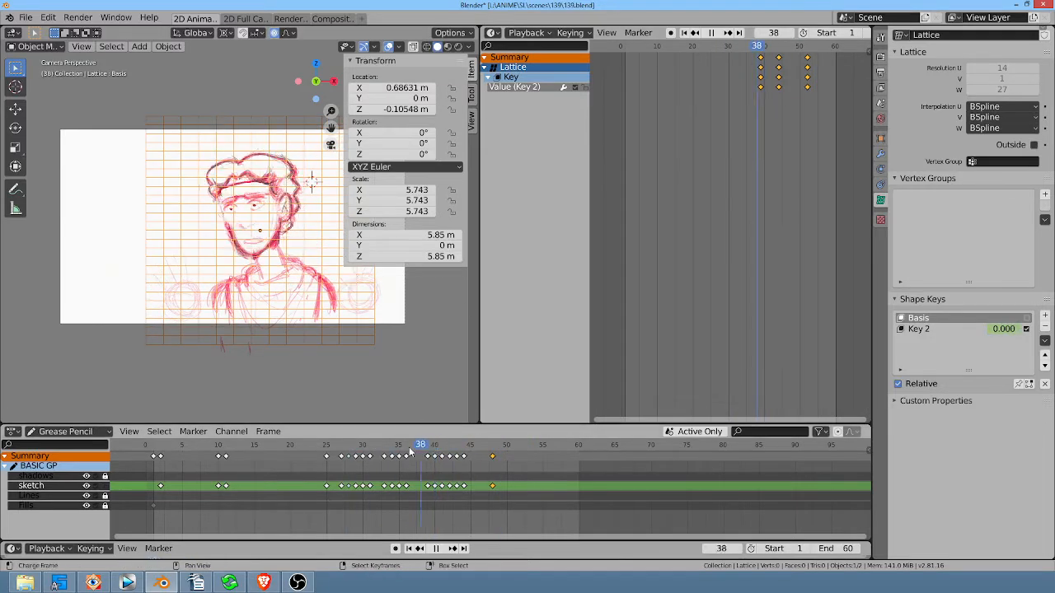
key("space")
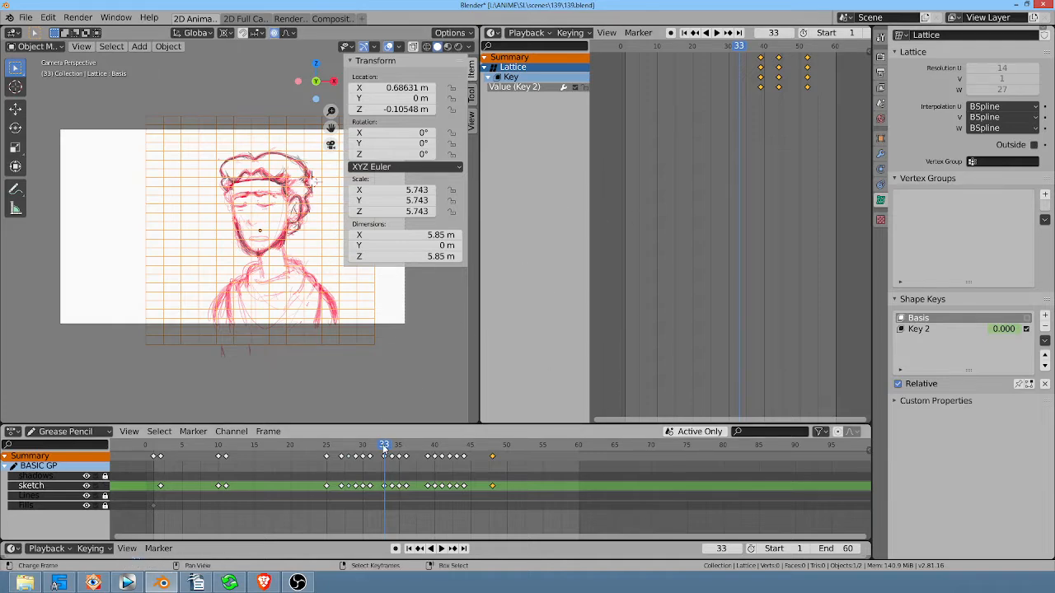
key("shift+ctrl+space")
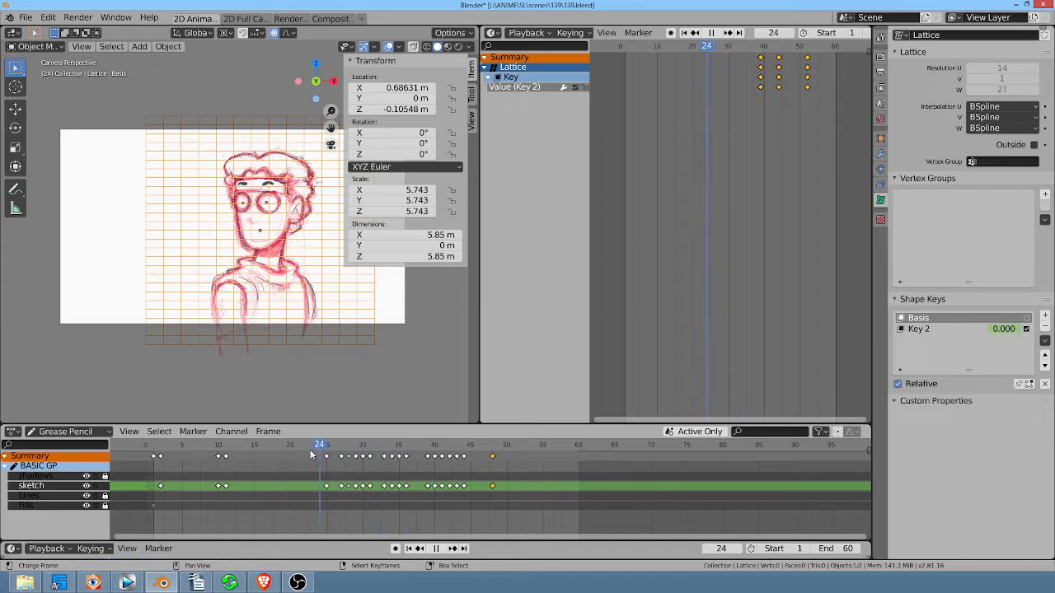
left_click(159, 441)
key("space")
scroll(416, 481, "down", 3)
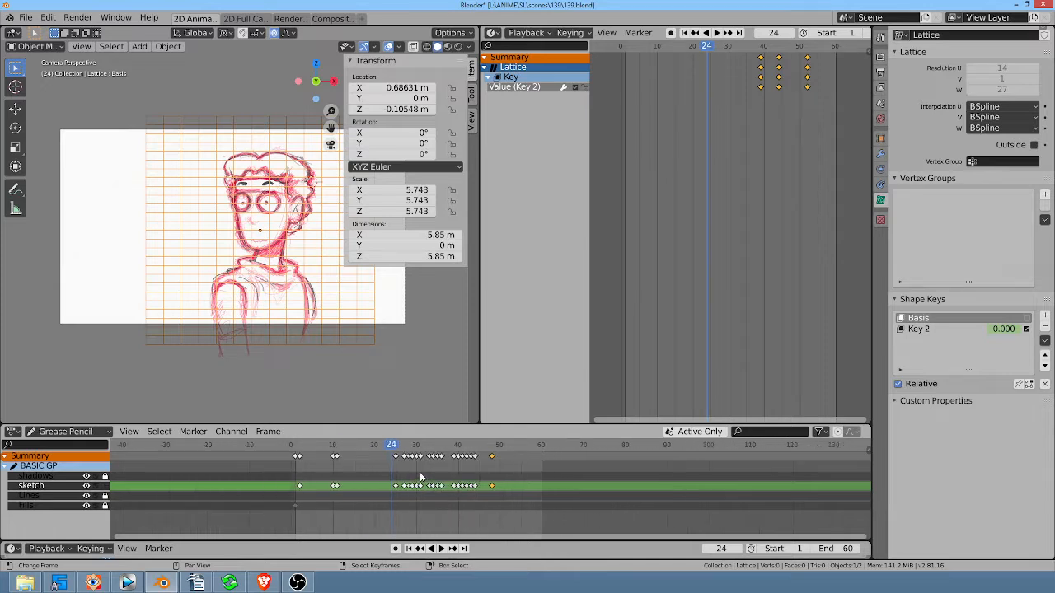
mouse_move(420, 472)
middle_mouse_down("ctrl")
mouse_move(472, 480)
mouse_move(442, 481)
middle_mouse_up("ctrl")
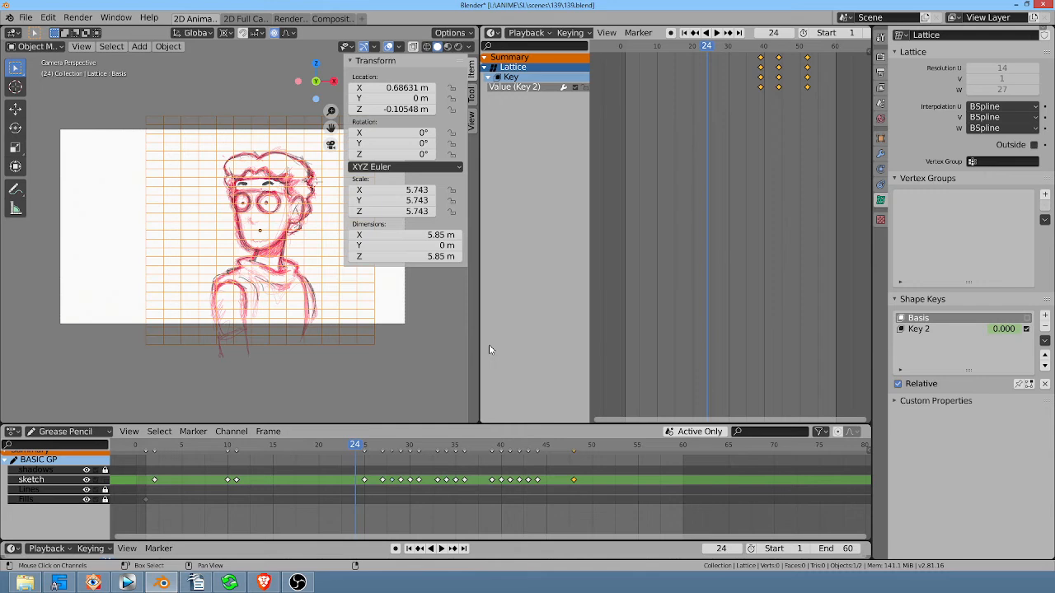
- Change the lattice Timeline area to a Graph Editor showing the Key 2 value curve
left_click(494, 33)
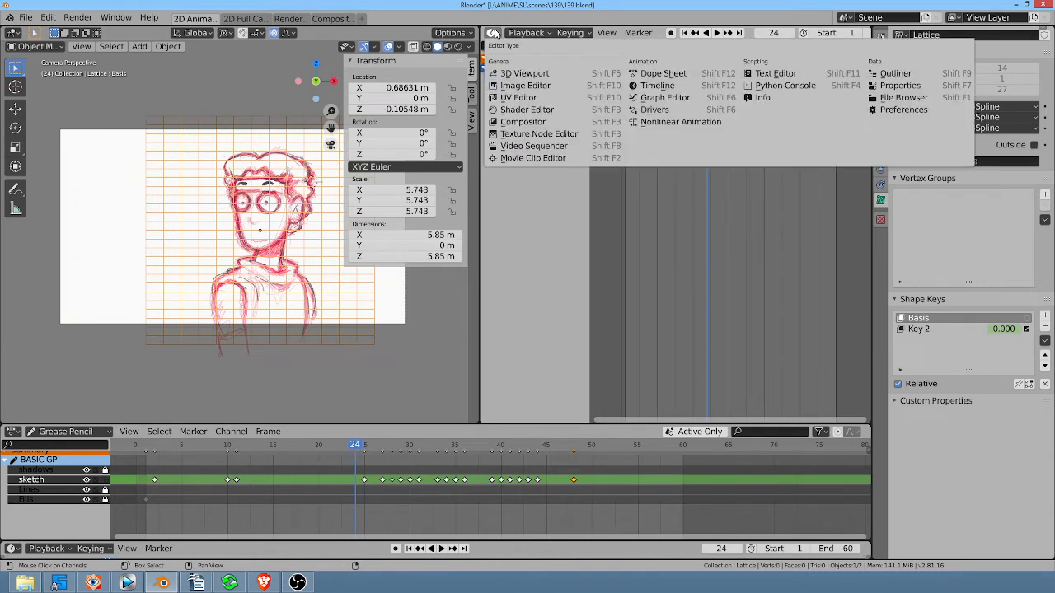
left_click(689, 97)
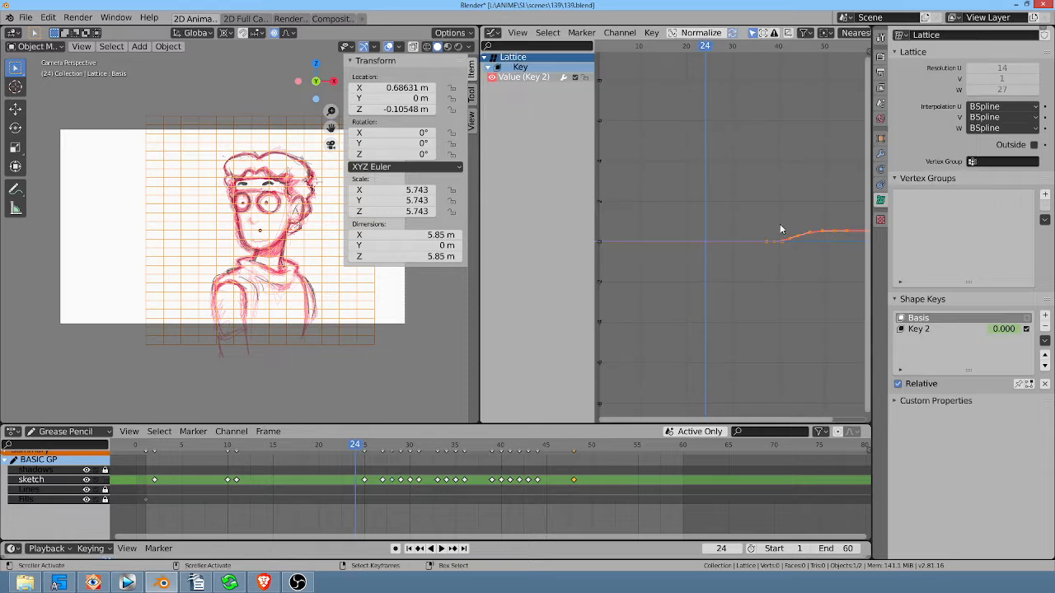
- Frame the full Key 2 curve, enlarge the character's head view, and play back the head turn
middle_click_drag(824, 212, 746, 247)
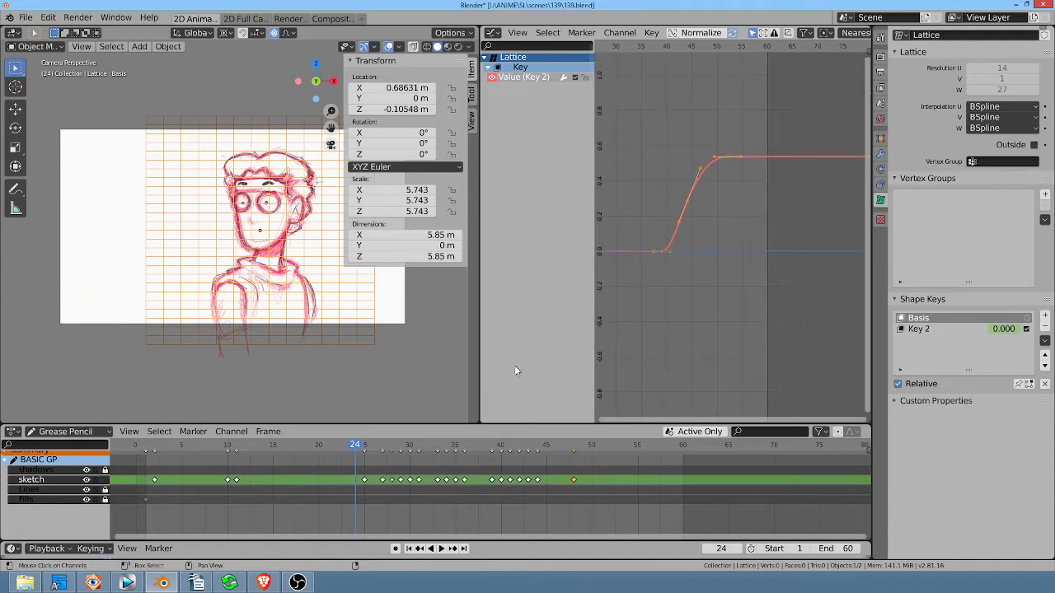
scroll(284, 241, "up", 2)
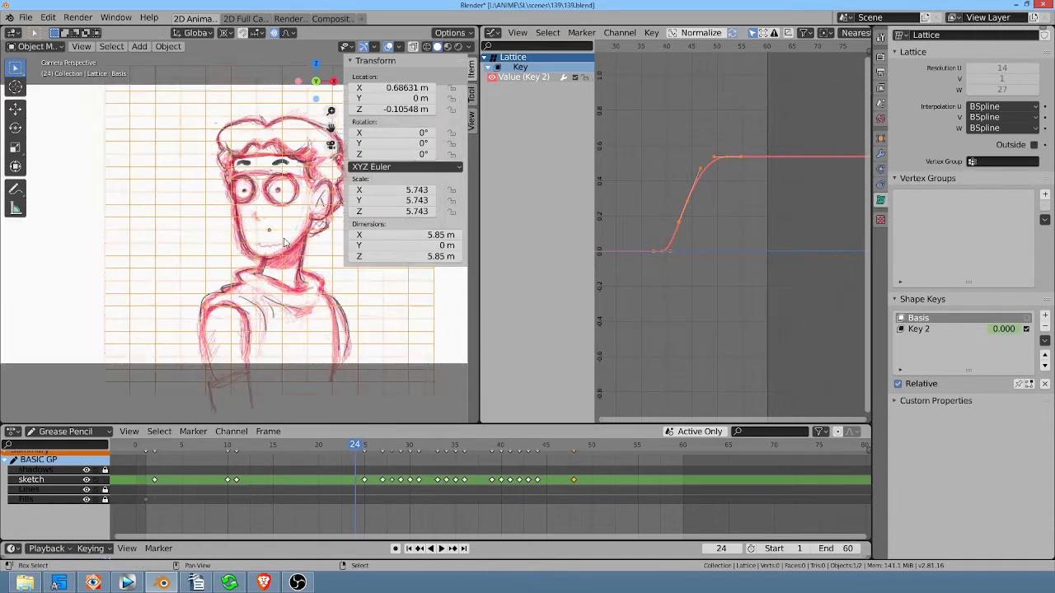
scroll(284, 241, "up", 2)
scroll(427, 174, "up", 2)
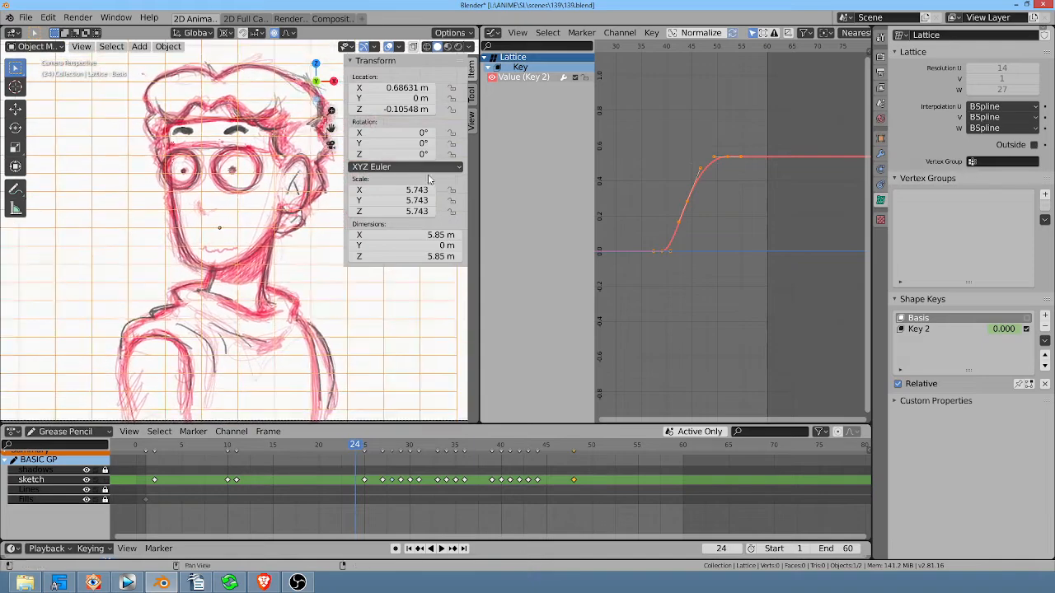
key("space")
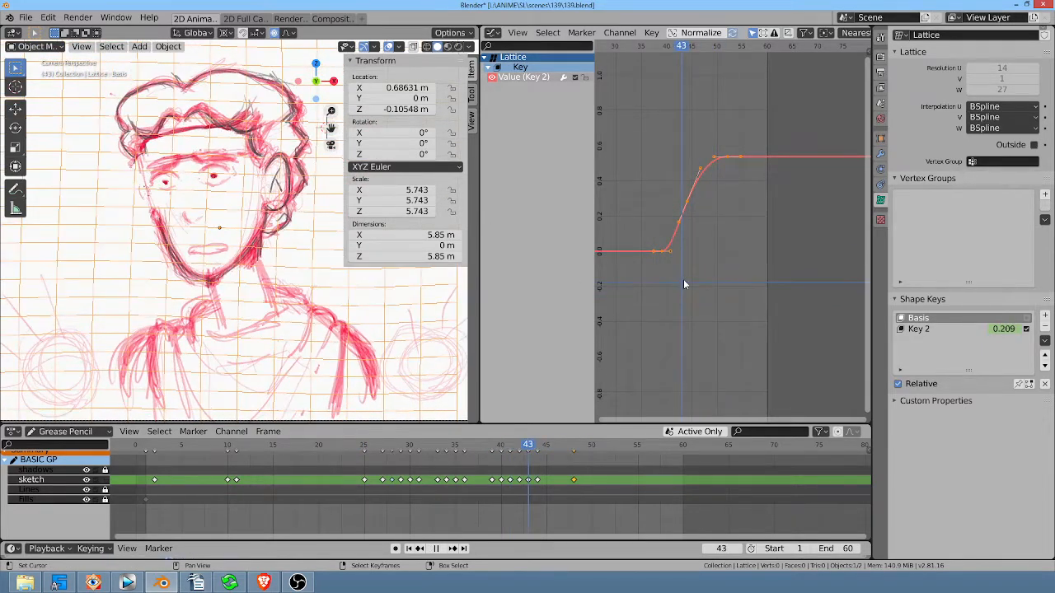
key("space")
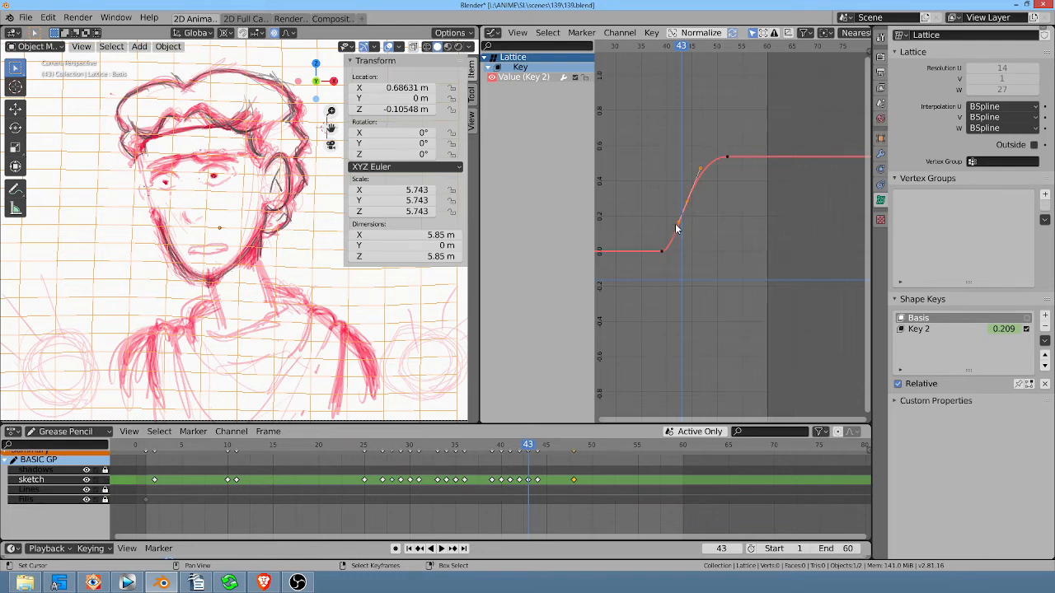
- Steepen the Key 2 curve by moving the middle key's upper handle to about frame 45 at 0.5, checking neighbouring frames
key("Right")
key("Right")
key("Right")
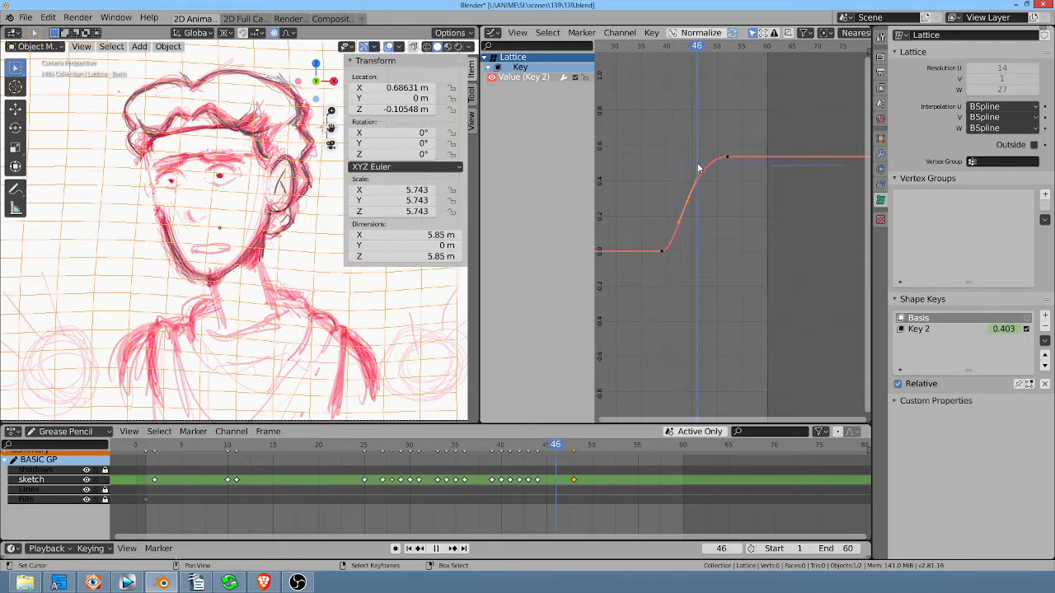
mouse_move(700, 172)
left_mouse_down()
mouse_move(682, 280)
mouse_move(692, 161)
left_mouse_up()
left_click(692, 162)
key("space")
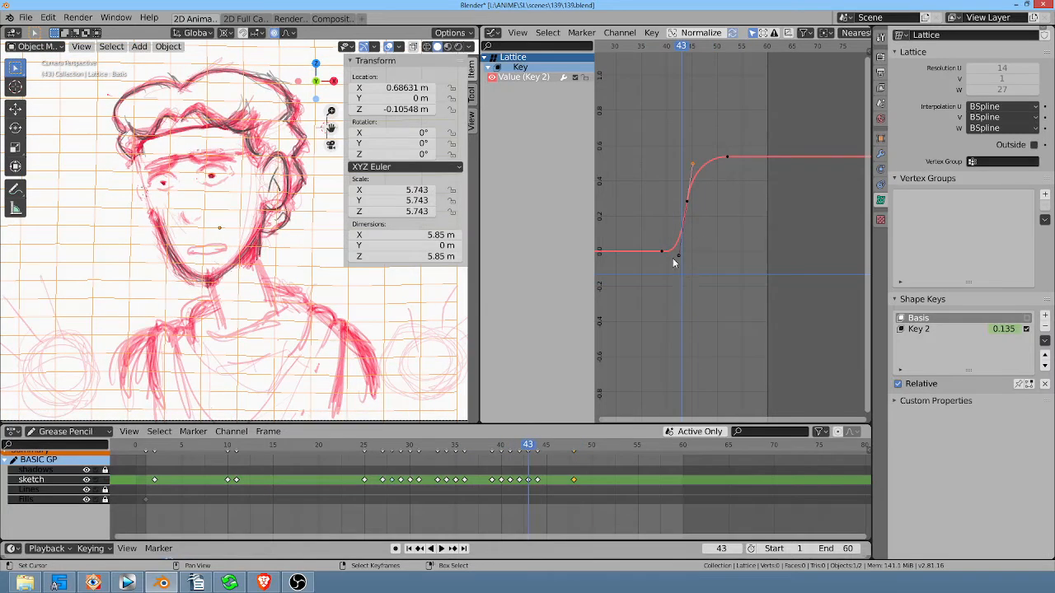
- Set the interpolation of the middle key on the Key 2 curve to Constant
left_click(687, 199)
key("t")
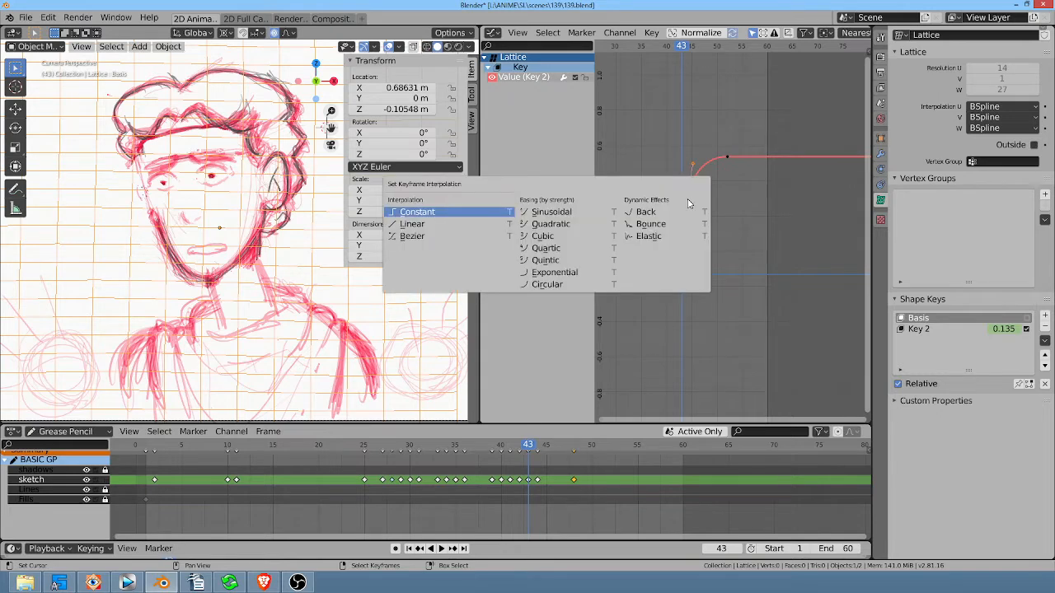
left_click(451, 212)
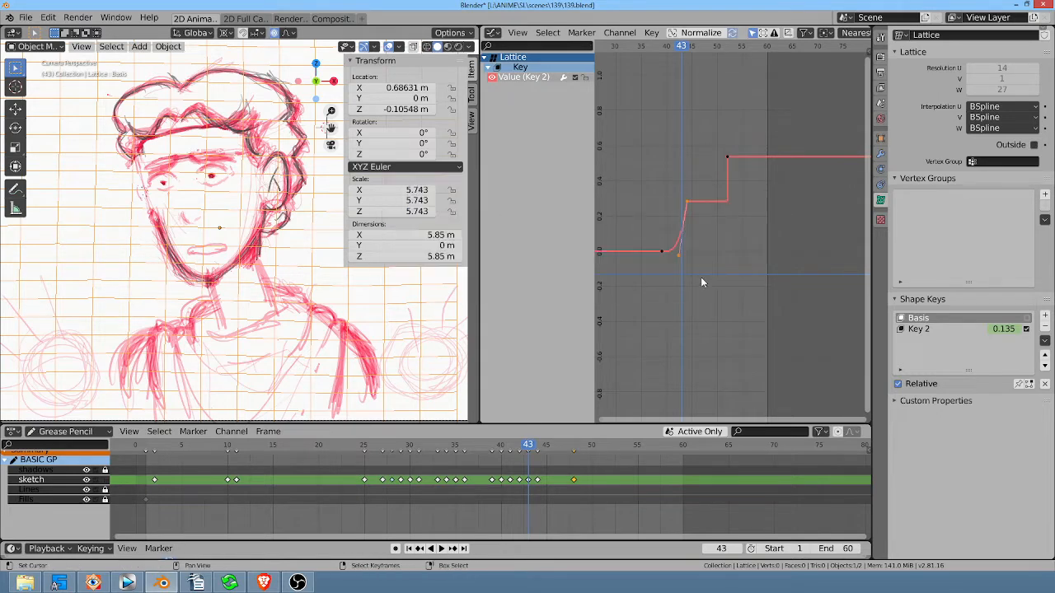
- Scrub through the turn, move the middle key's lower handle to about frame 44 at 0.05, and play back the result
left_click(645, 291)
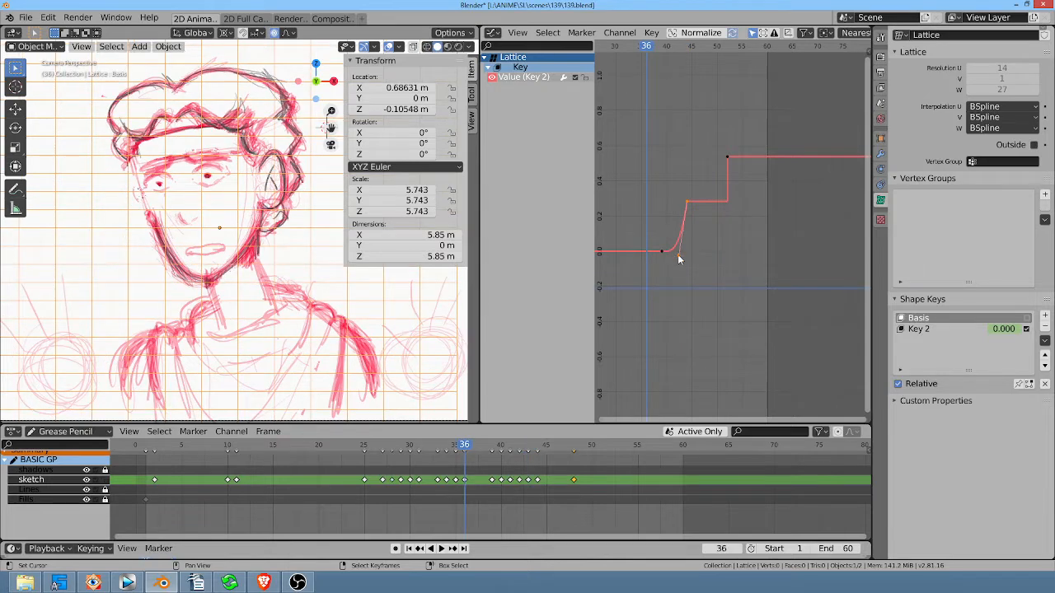
left_click_drag(677, 256, 669, 250)
key("g")
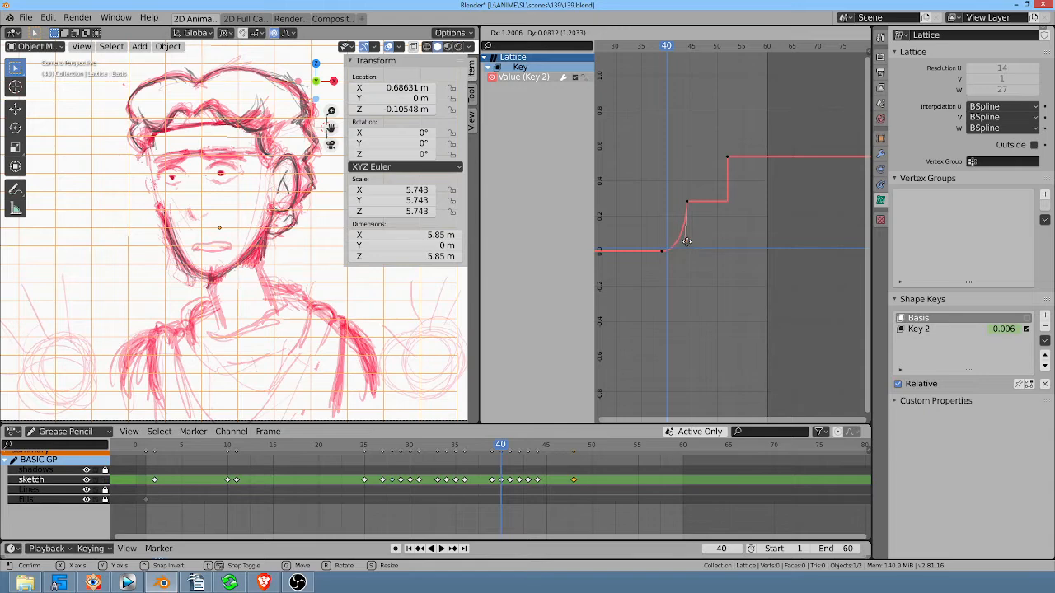
left_click(685, 242)
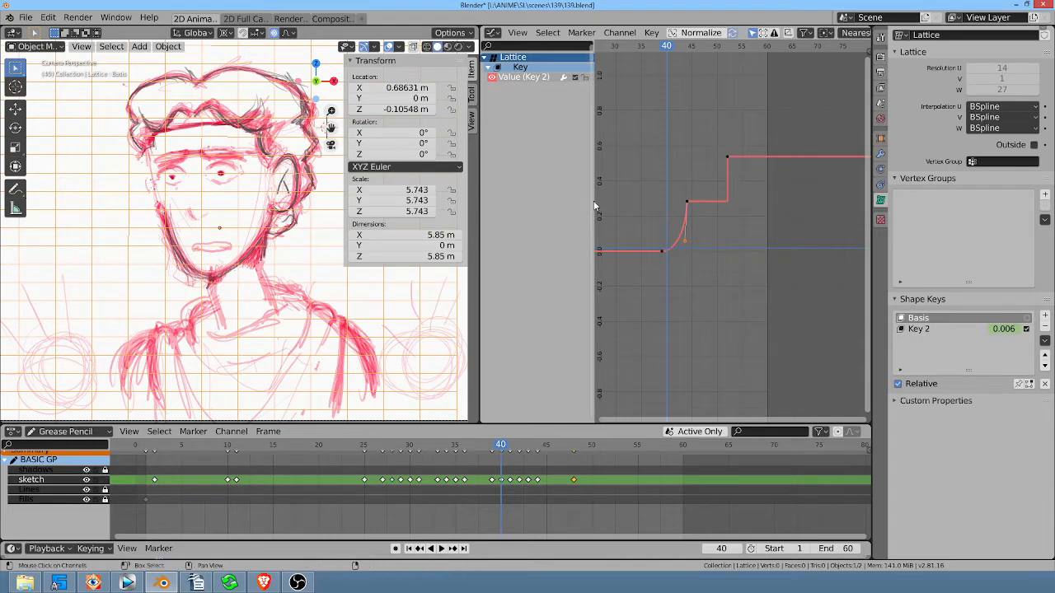
key("space")
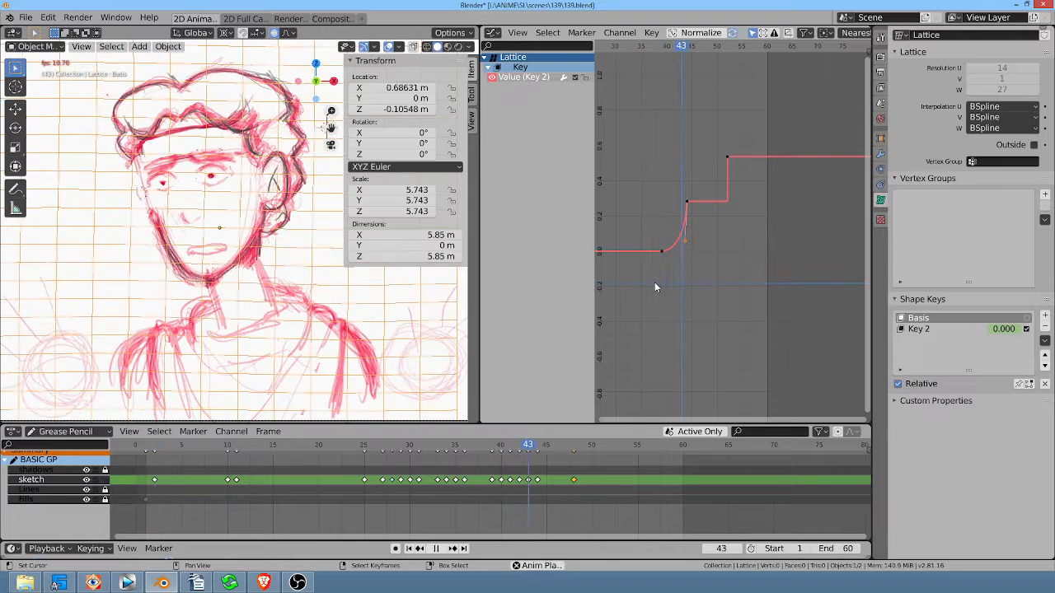
- Set the interpolation of the Key 2 curve's first key to Constant and play back the stepped motion
left_click(664, 251)
key("space")
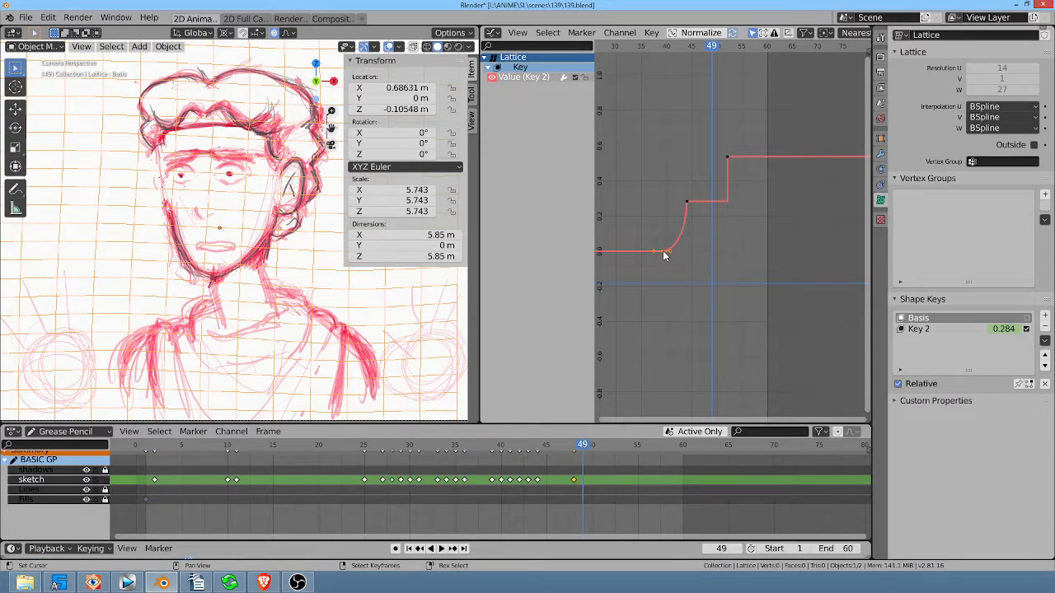
key("t")
left_click(663, 253)
key("space")
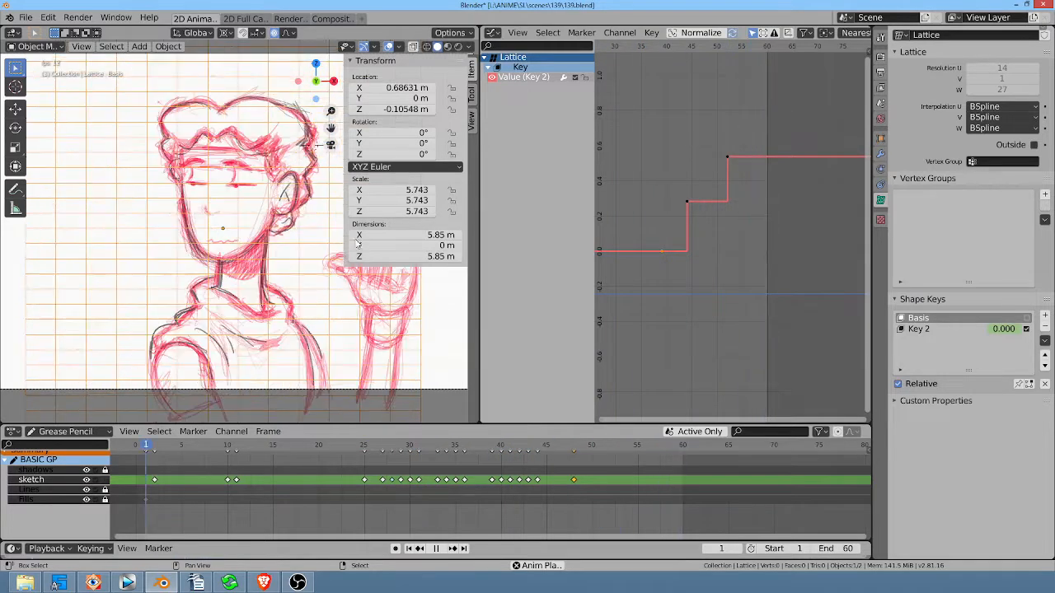
key("space")
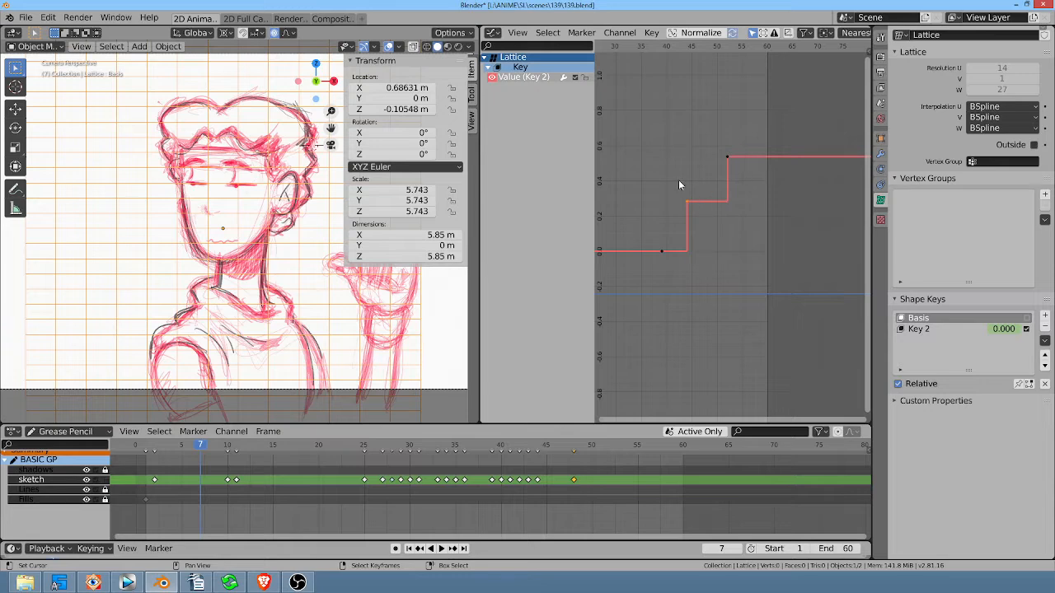
- Move the middle key to frame 45 at a value of about 0.25 and review the motion
key("g")
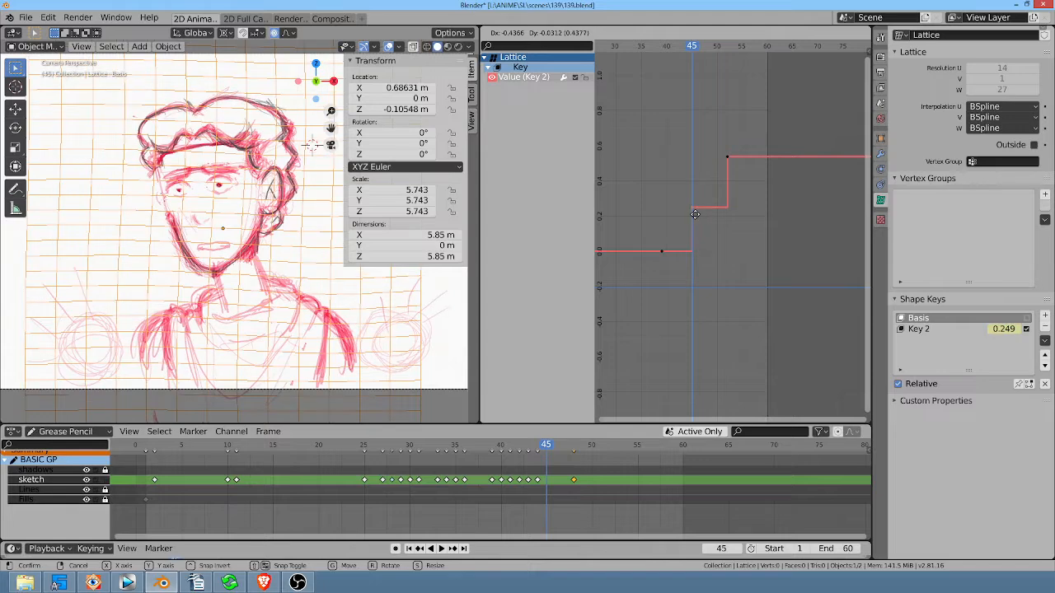
left_click(696, 214)
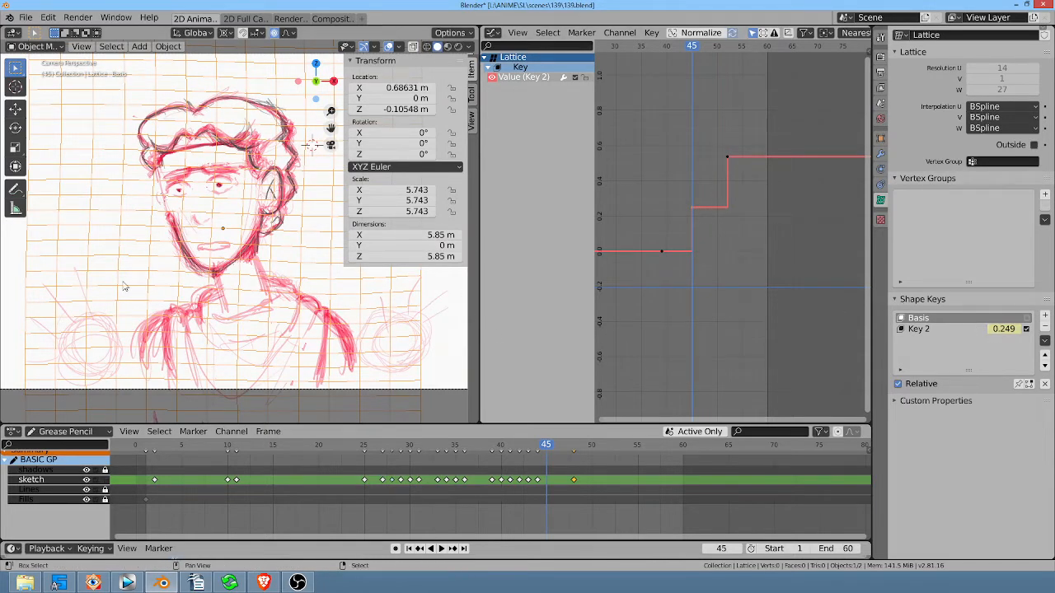
middle_click_drag(38, 236, 96, 256, "shift")
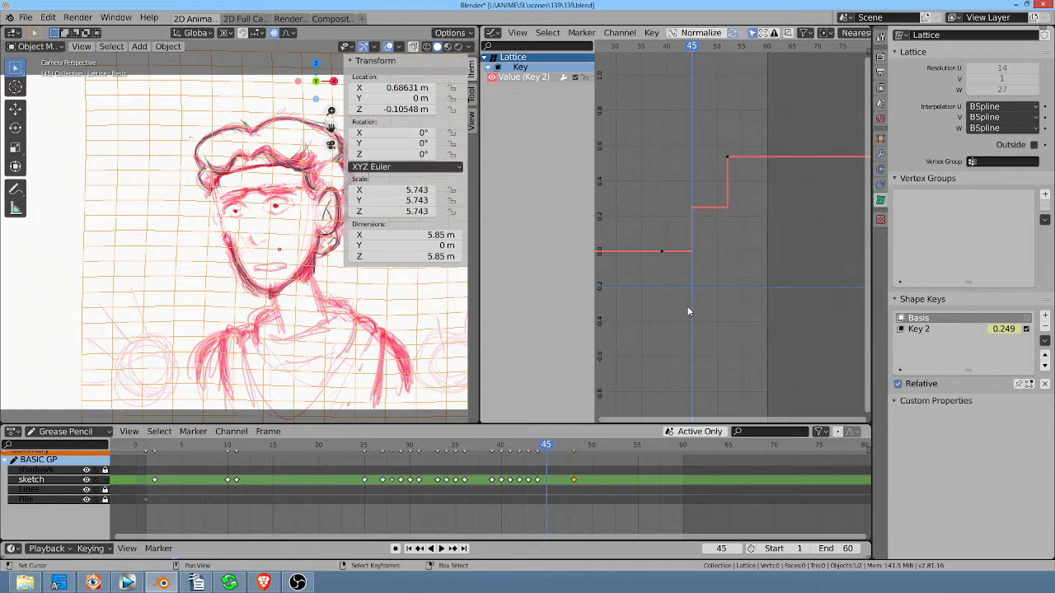
key("space")
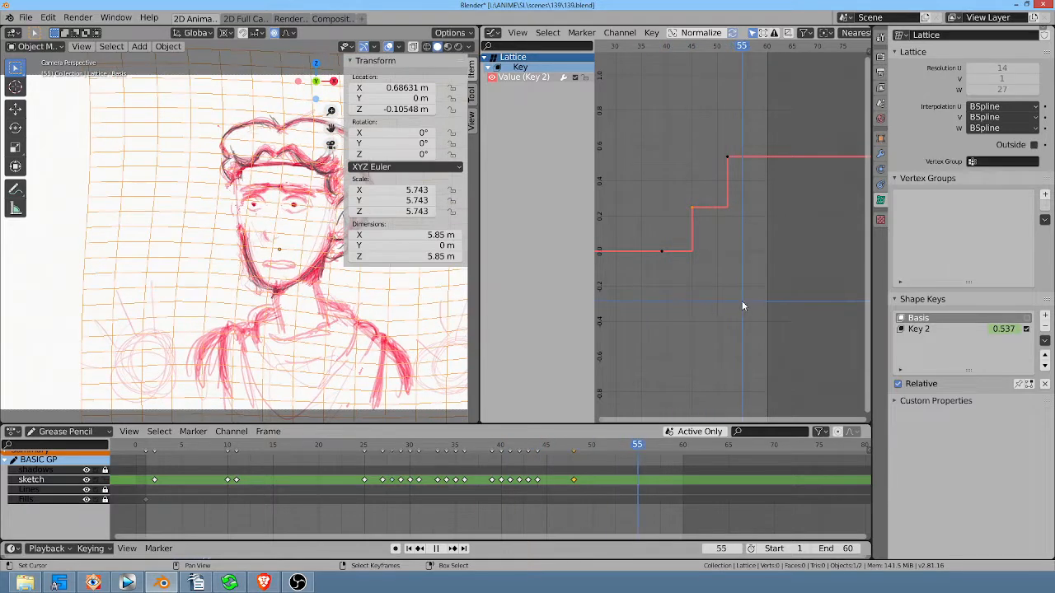
left_click(700, 299)
key("Escape")
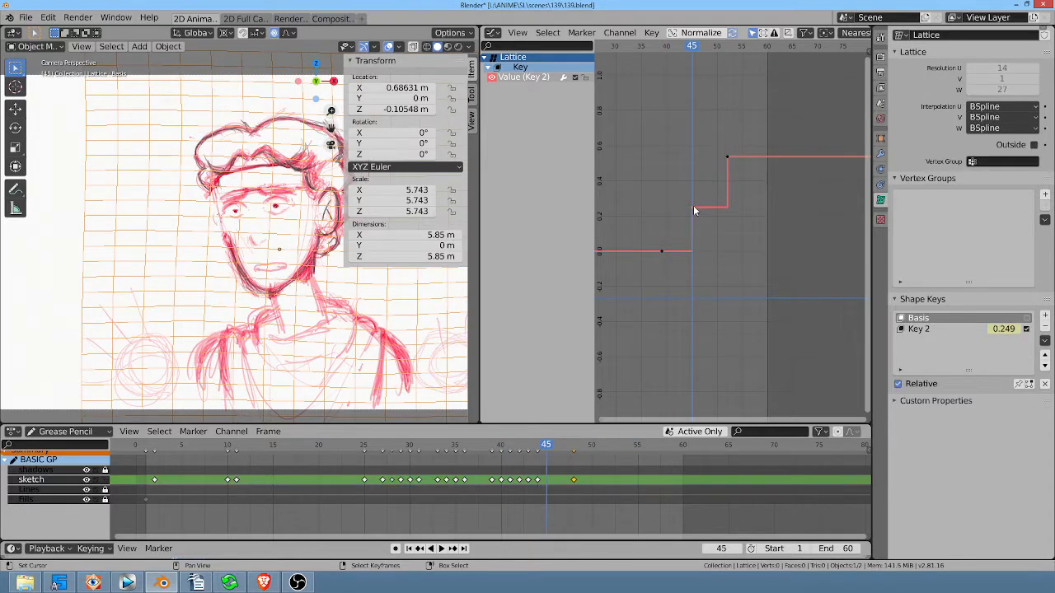
- Change the middle key's interpolation to Linear and play back the animation
key("t")
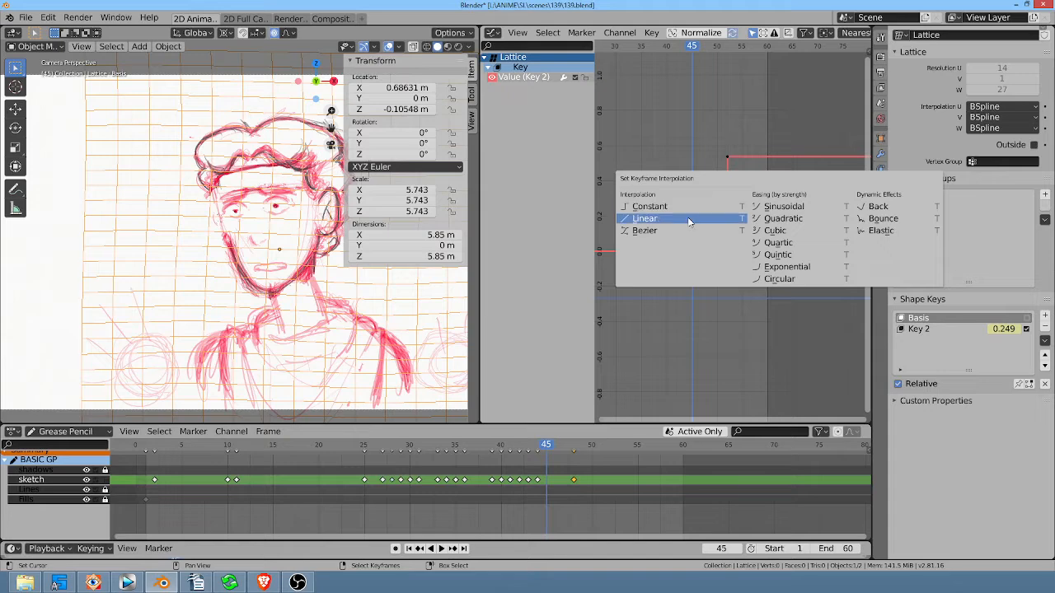
left_click(689, 217)
key("space")
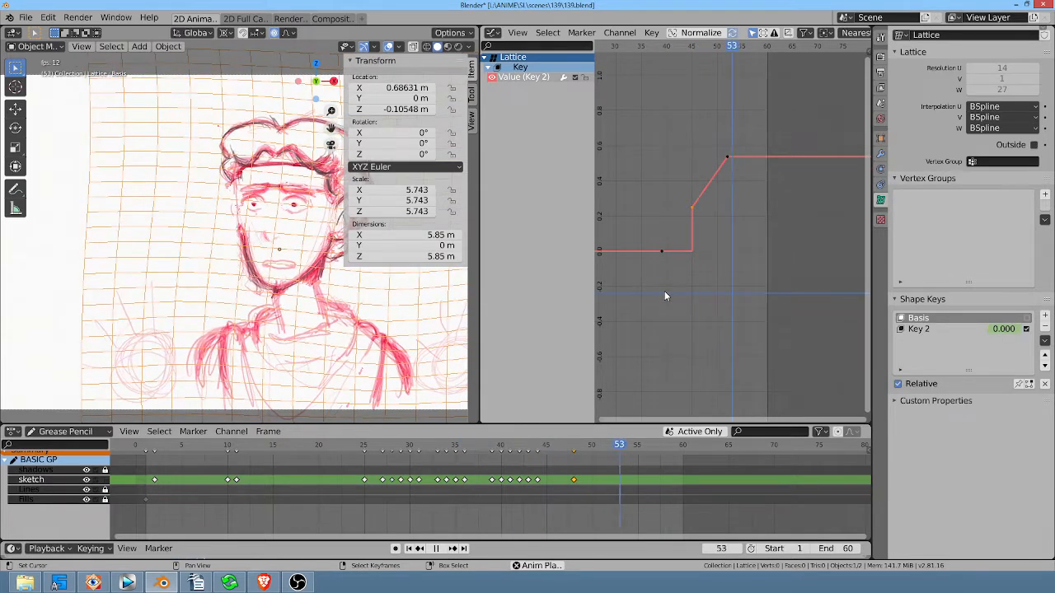
key("space")
- Move the middle key to frame 49, keeping its value at about 0.25, and play back the turn
key("g")
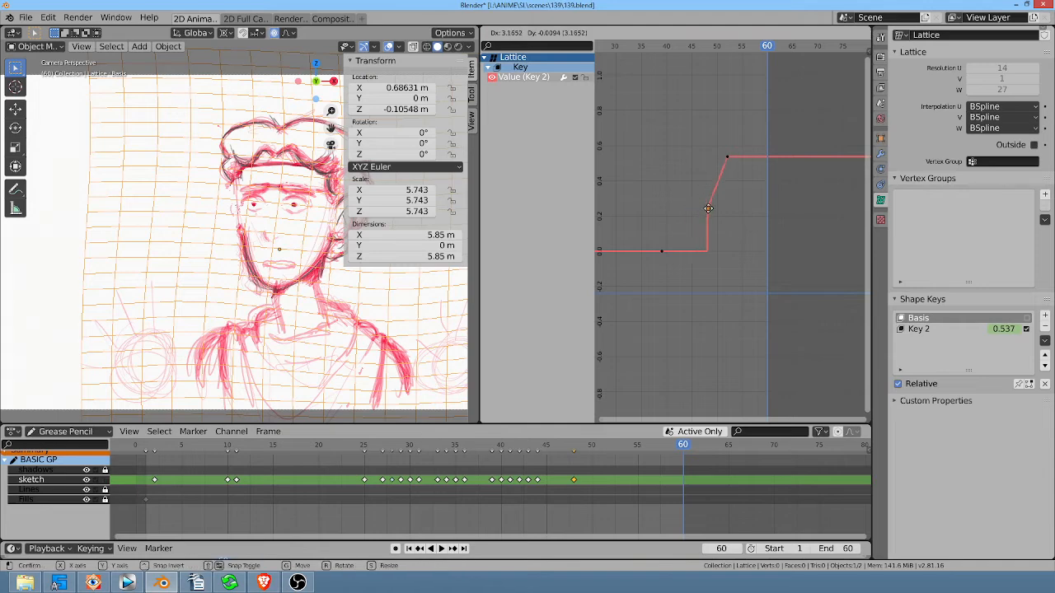
left_click(714, 209)
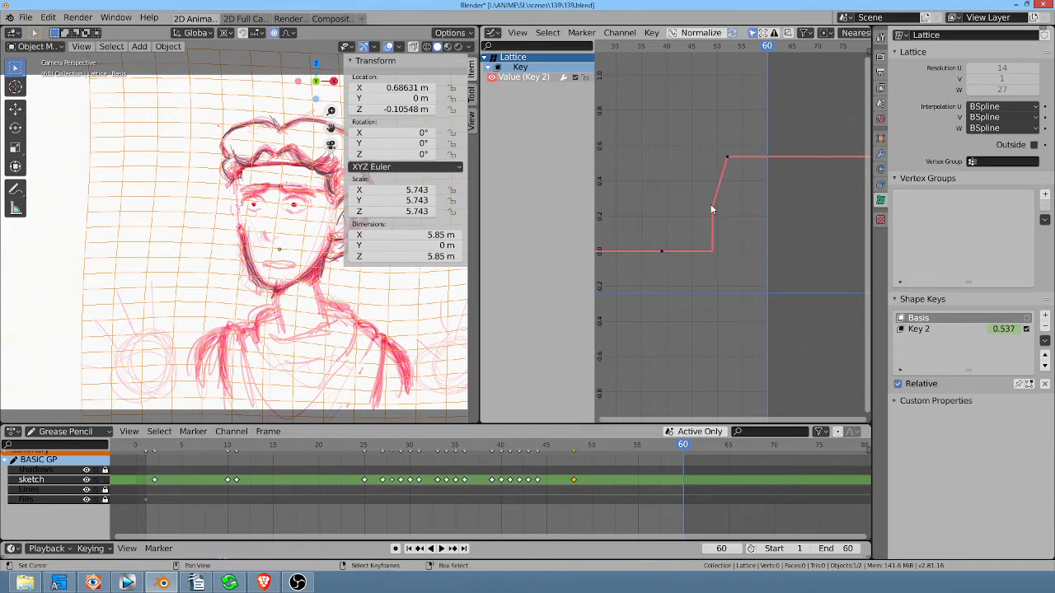
key("space")
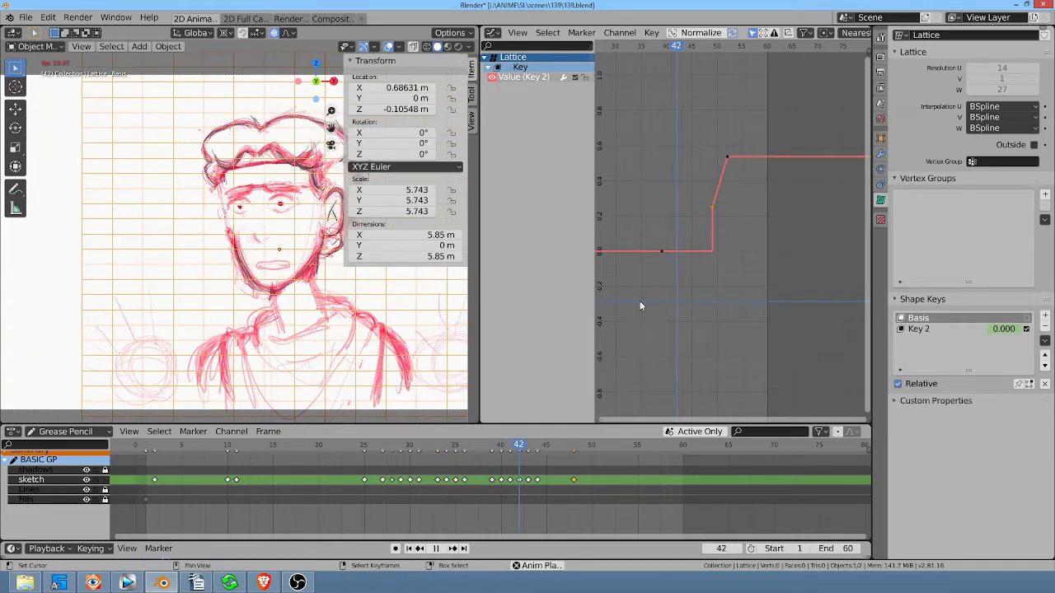
key("space")
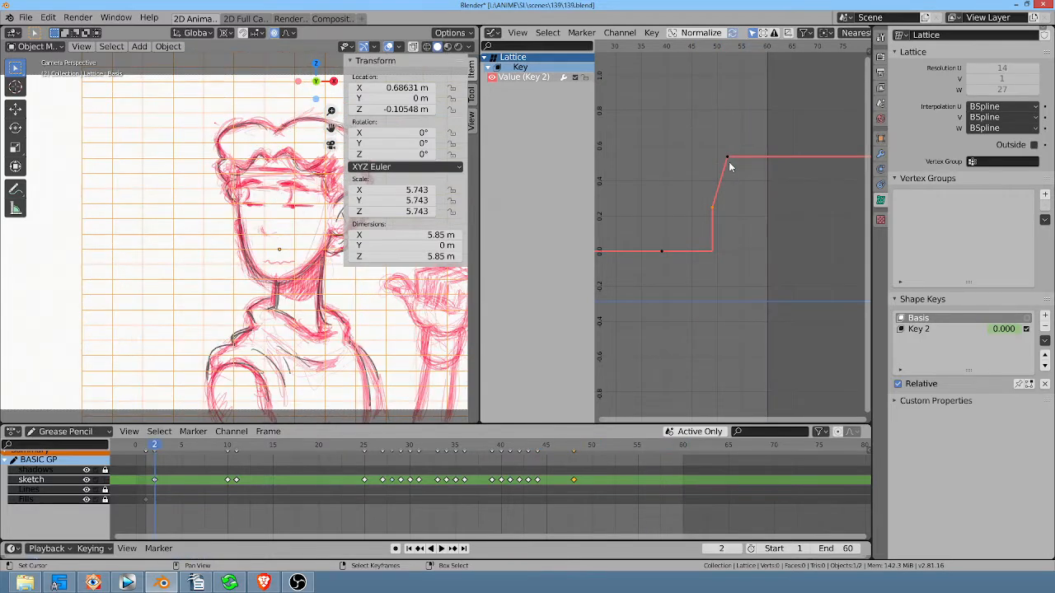
- Raise the middle key's value to about 0.3, try it at frame 50, return it to frame 49, and play back
mouse_move(726, 211)
middle_mouse_down("ctrl")
mouse_move(714, 217)
mouse_move(737, 219)
mouse_move(723, 228)
mouse_move(750, 231)
mouse_move(735, 217)
middle_mouse_up("ctrl")
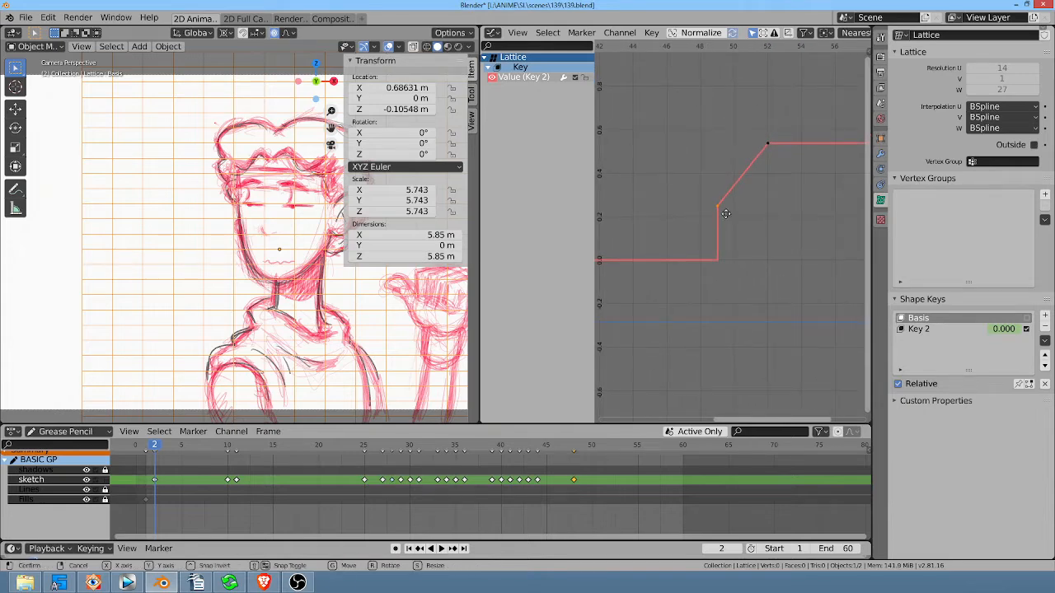
key("g")
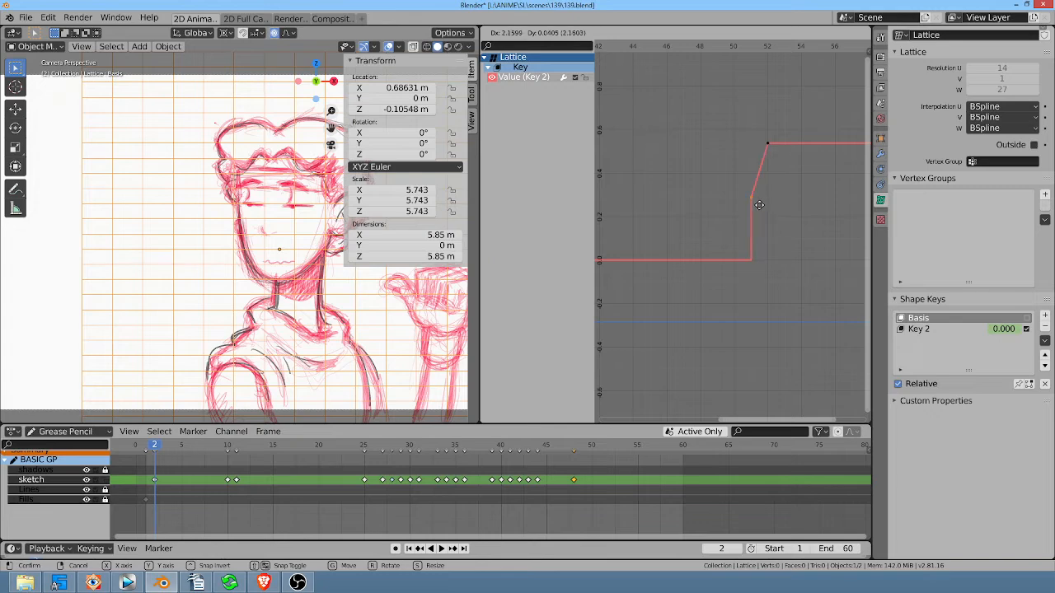
left_click(735, 196)
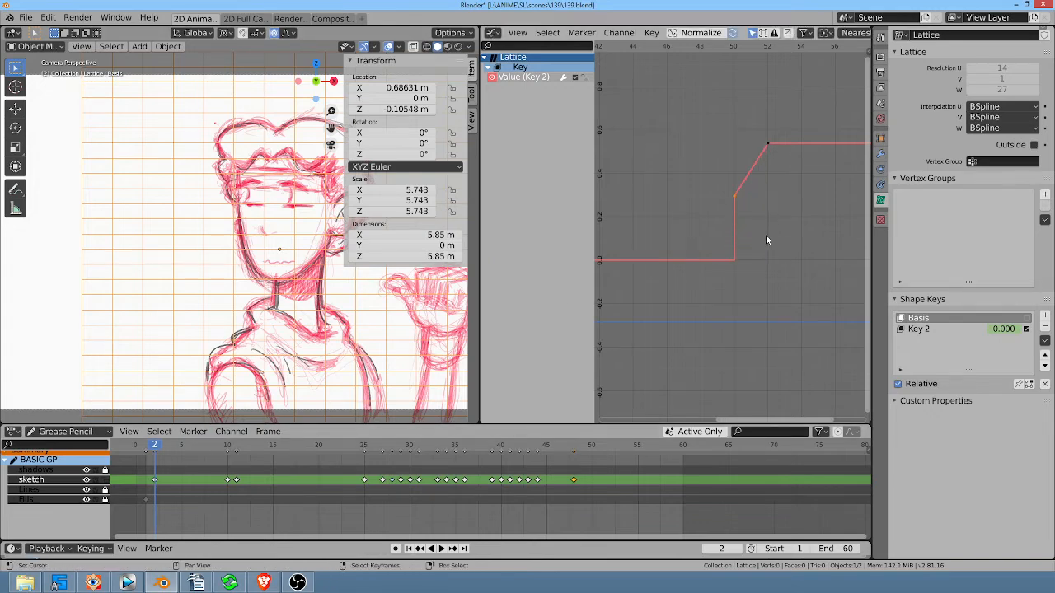
key("g")
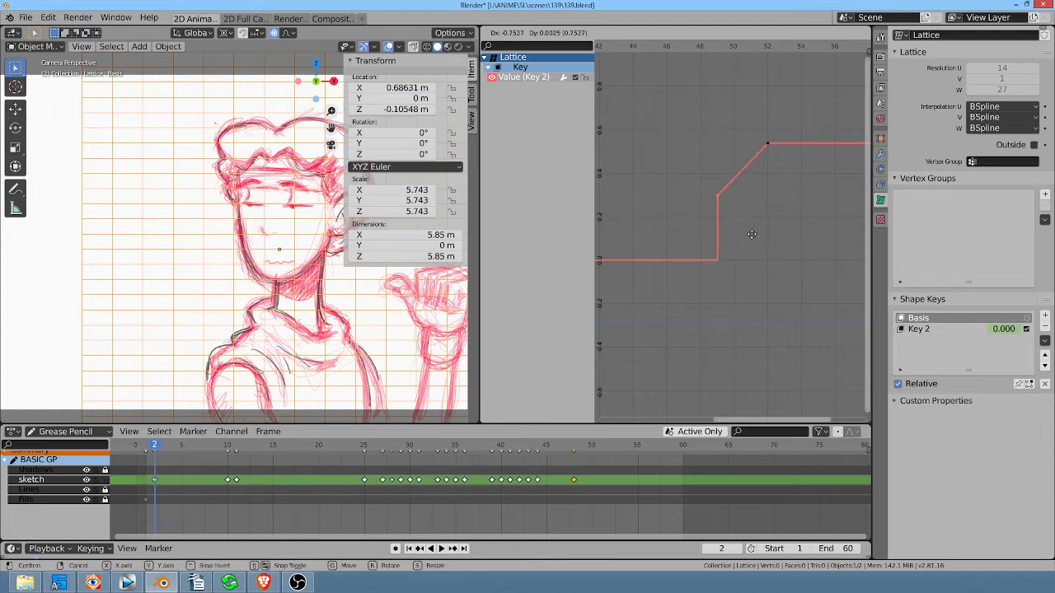
left_click(749, 240)
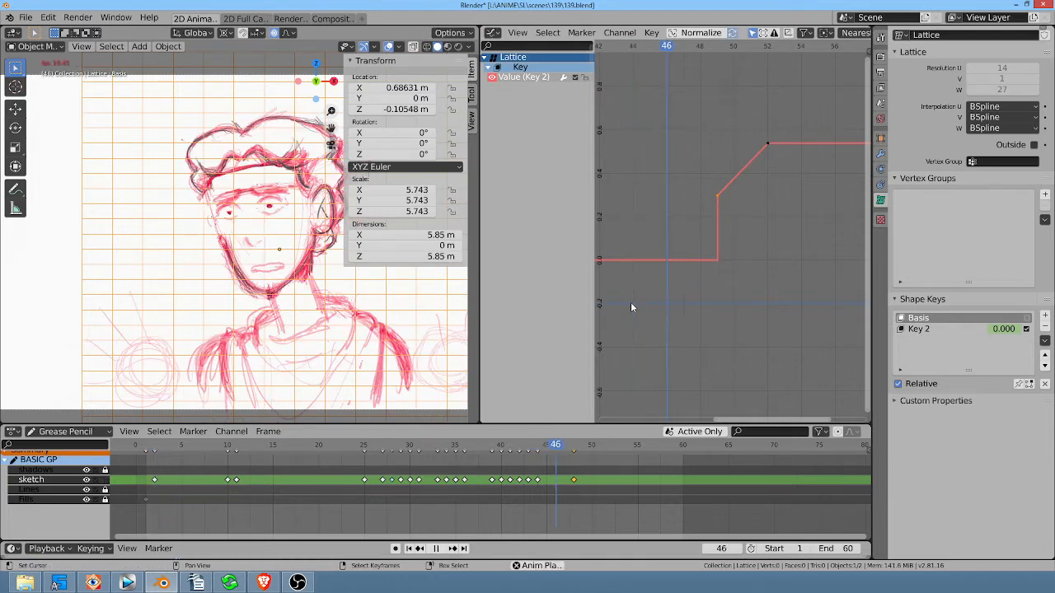
key("Escape")
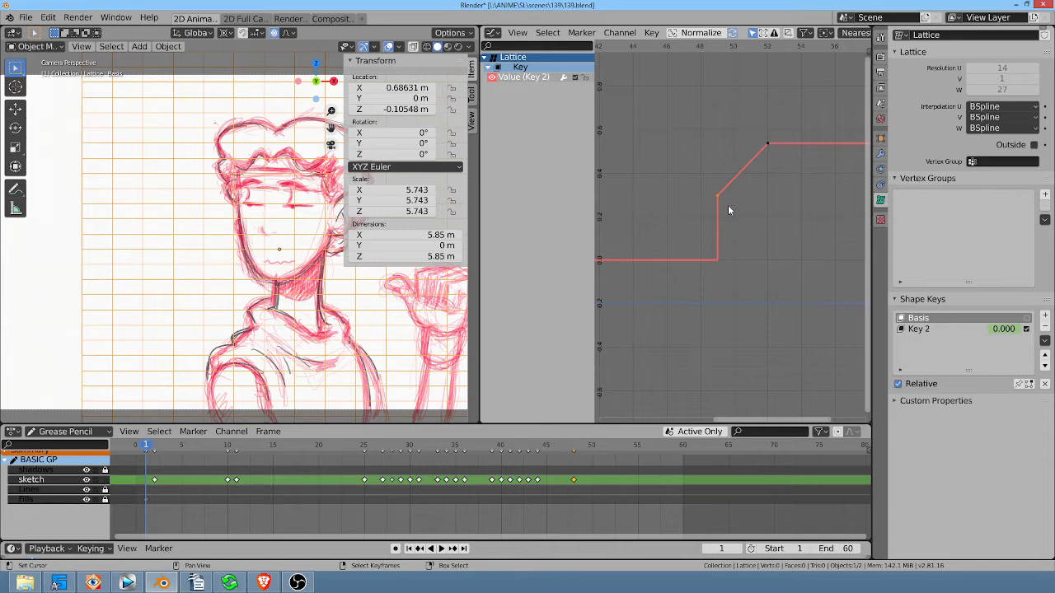
- Move the middle key to frame 50 at about 0.3 and play back the head turn
key("g")
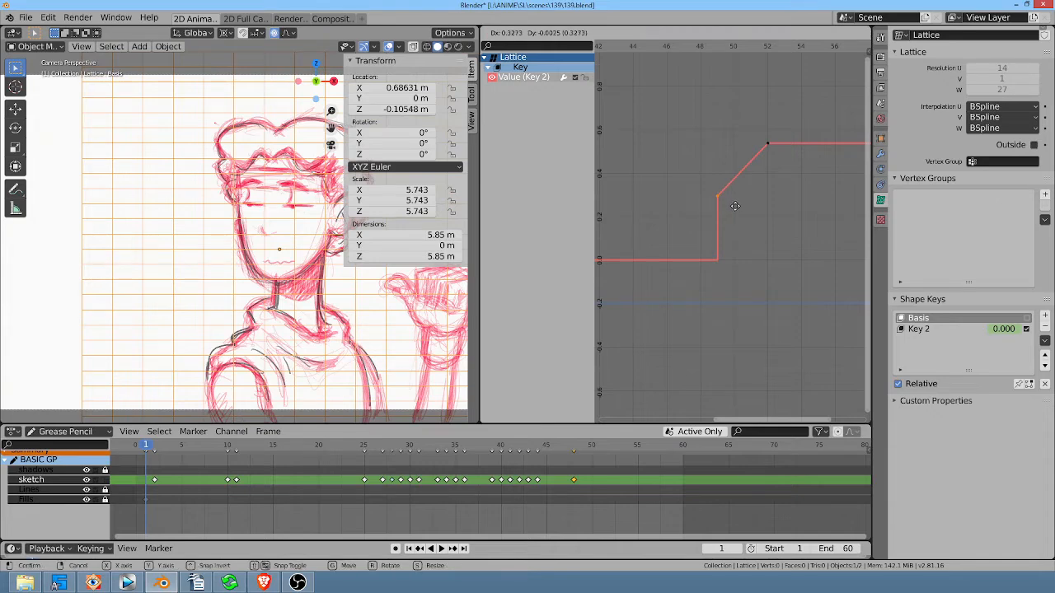
left_click(744, 208)
key("space")
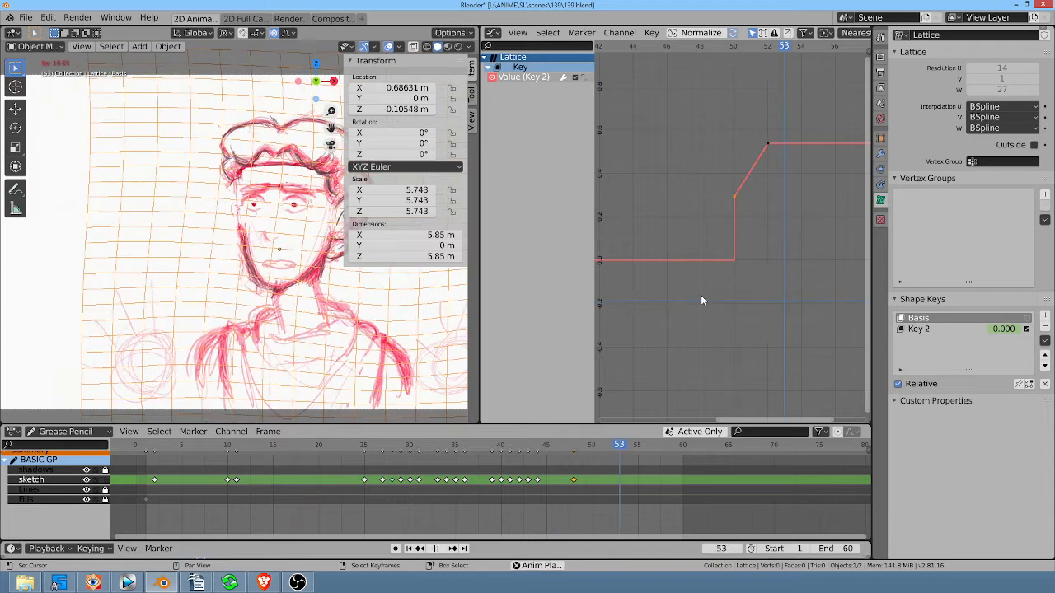
- Stop the playback and scrub from frame 42 to frame 52 to inspect how the lattice deforms through the head turn
key("Escape")
scroll(734, 229, "down", 2)
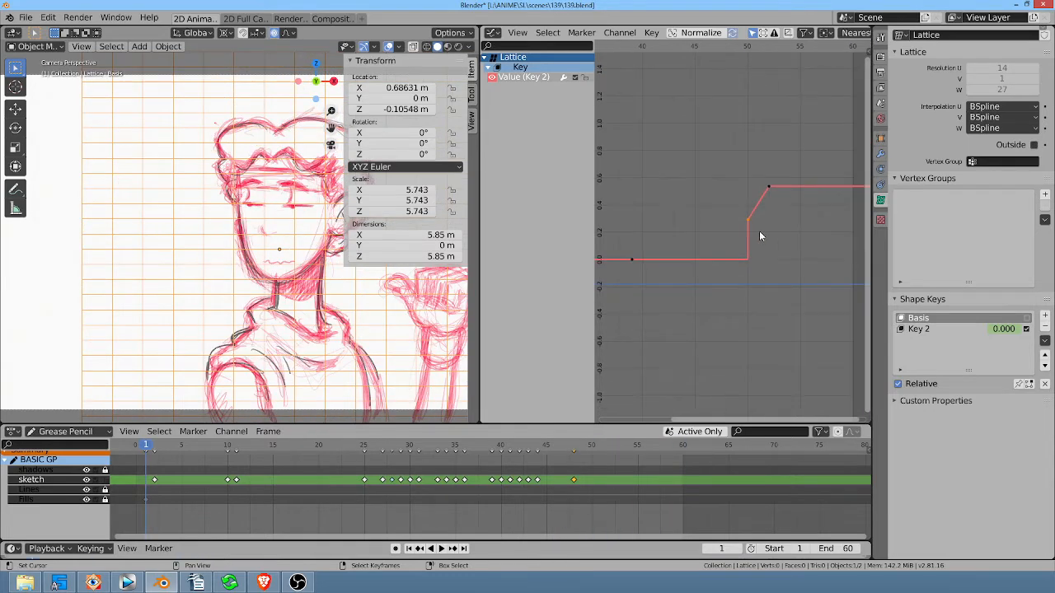
middle_click_drag(679, 244, 758, 232)
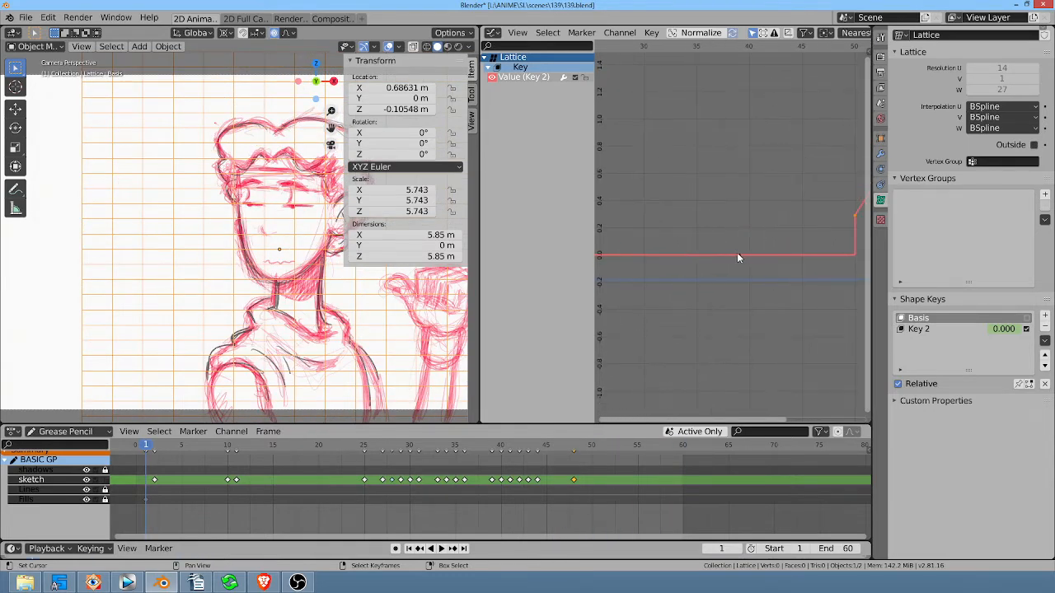
scroll(745, 223, "right", 4, "ctrl")
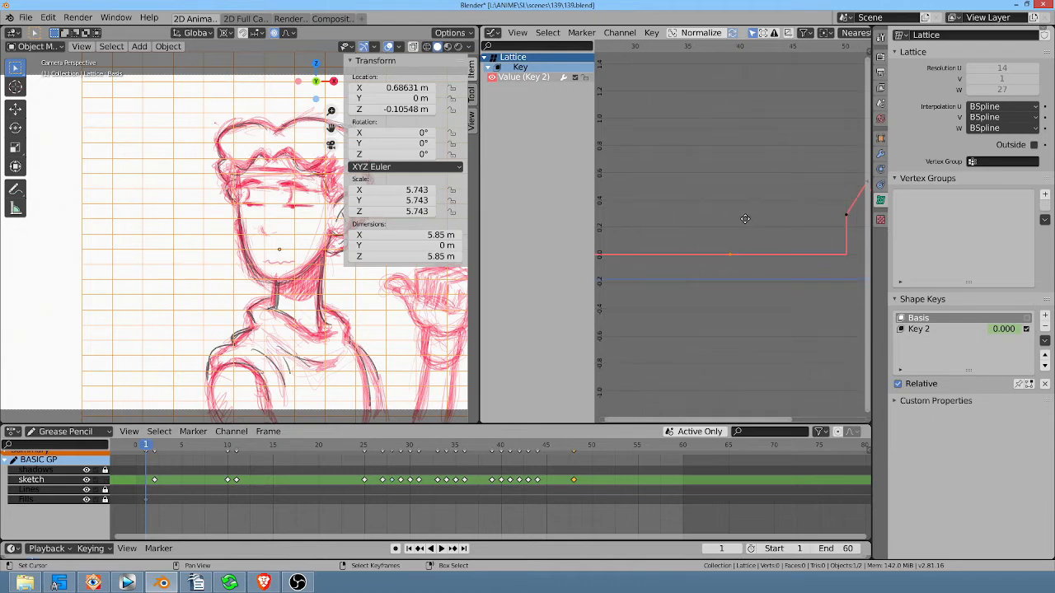
left_click(697, 219)
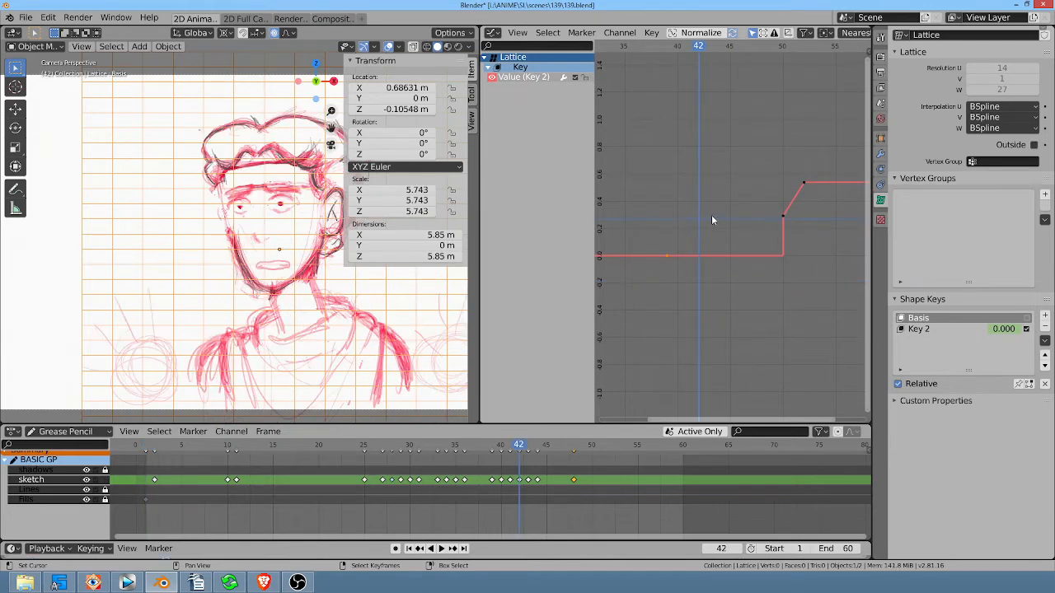
left_click_drag(707, 217, 807, 234)
scroll(807, 235, "right", 3, "ctrl")
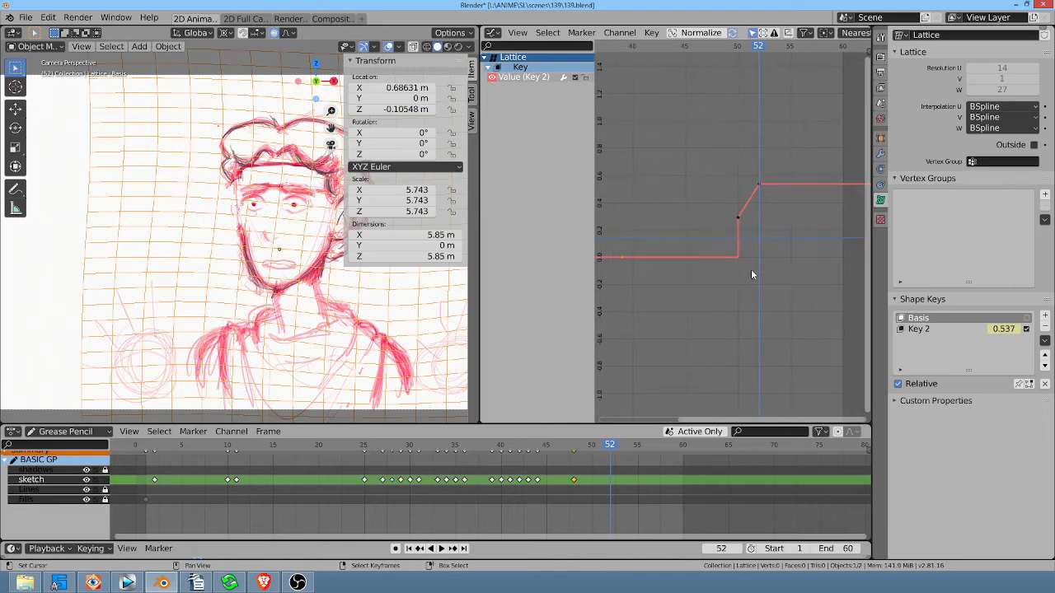
- Play back the head turn twice, starting each time near frame 40 ahead of the curve's rise, and stop the playback
left_click(645, 290)
key("space")
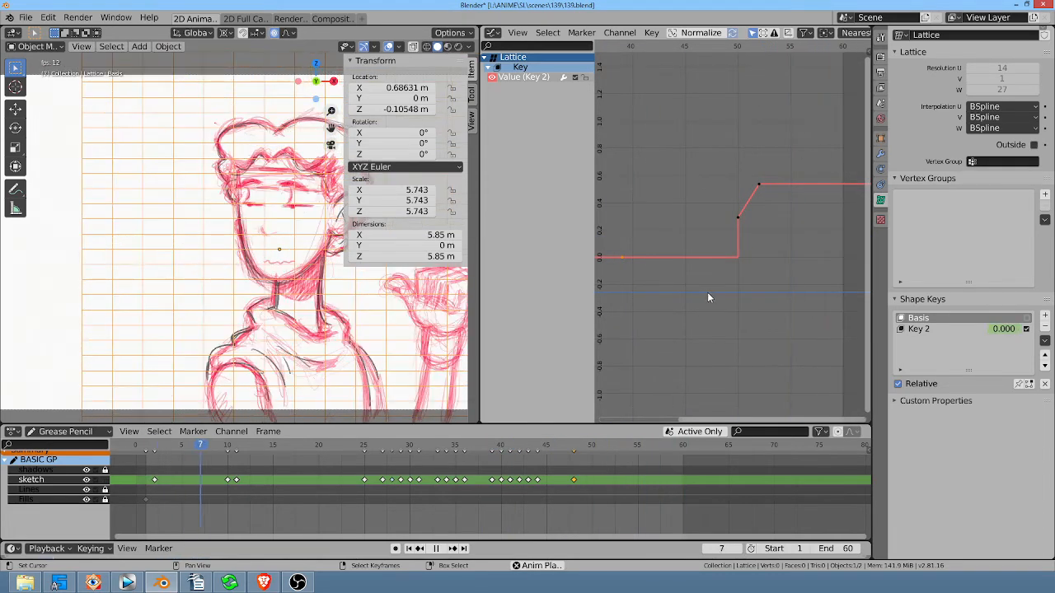
key("space")
left_click(618, 282)
key("space")
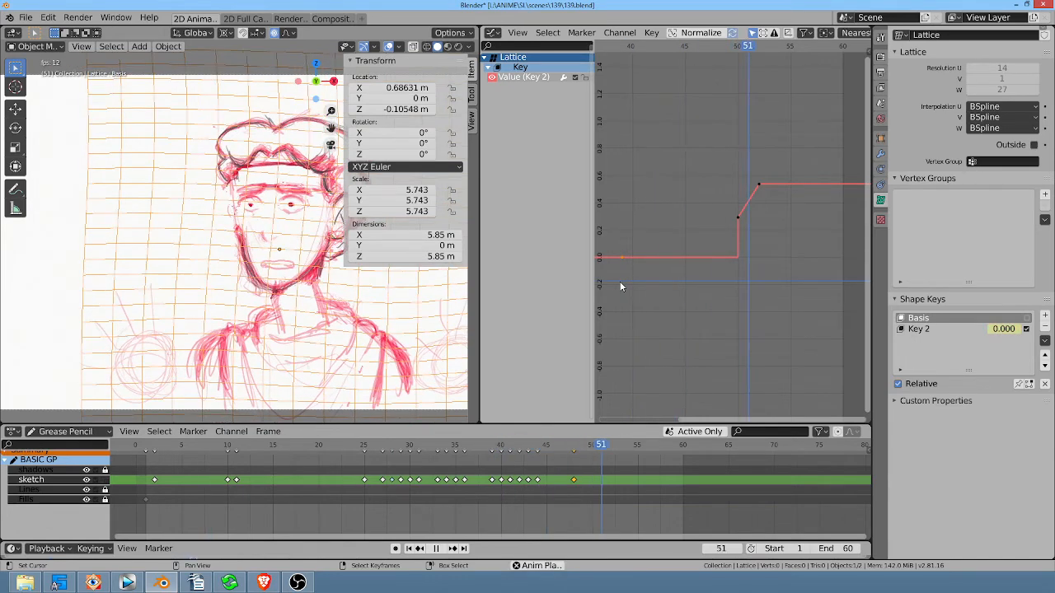
key("space")
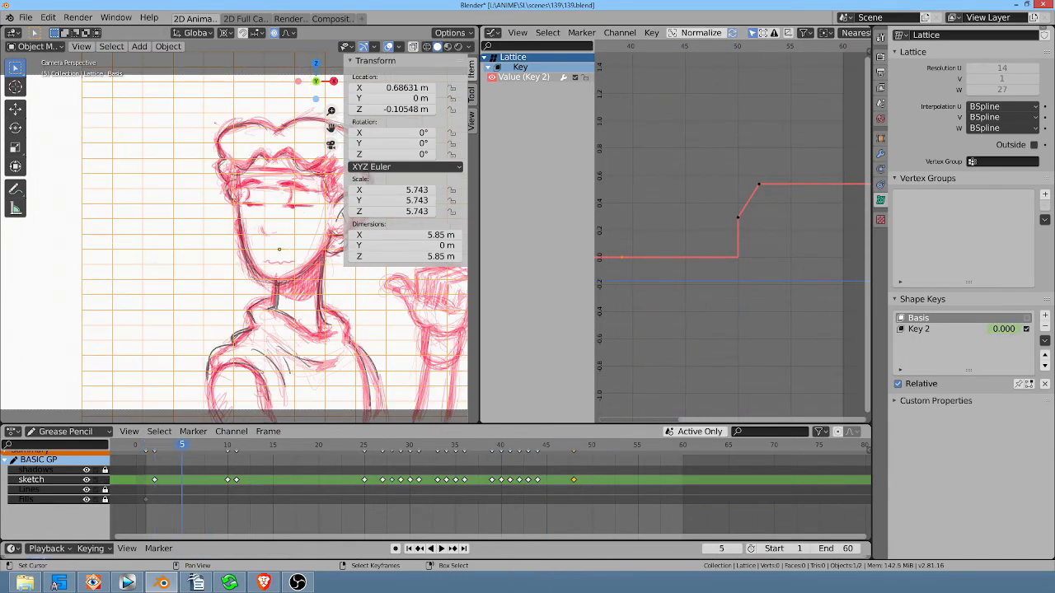